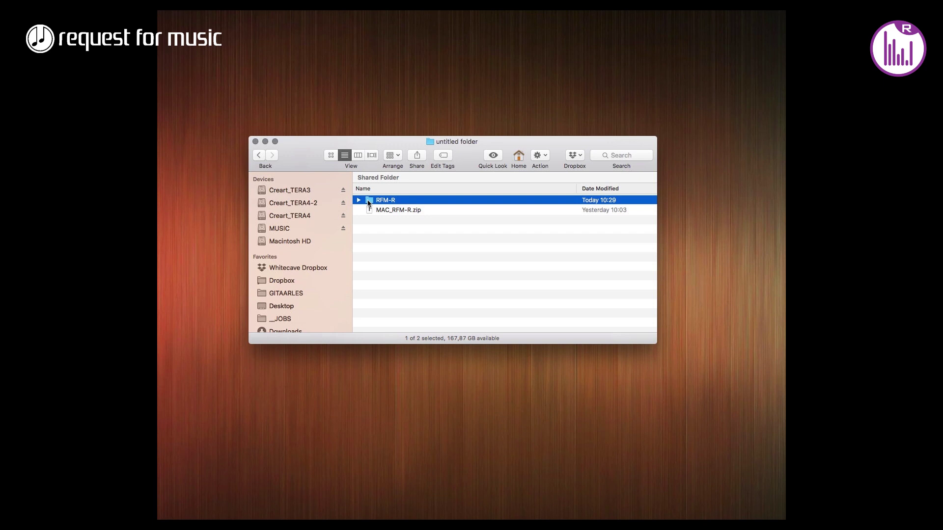
Step: Open RFM-R_manual.pdf from the RFM-R folder and move its window so the whole page fits on screen
{"action": "double_click", "coordinate": [367, 199]}
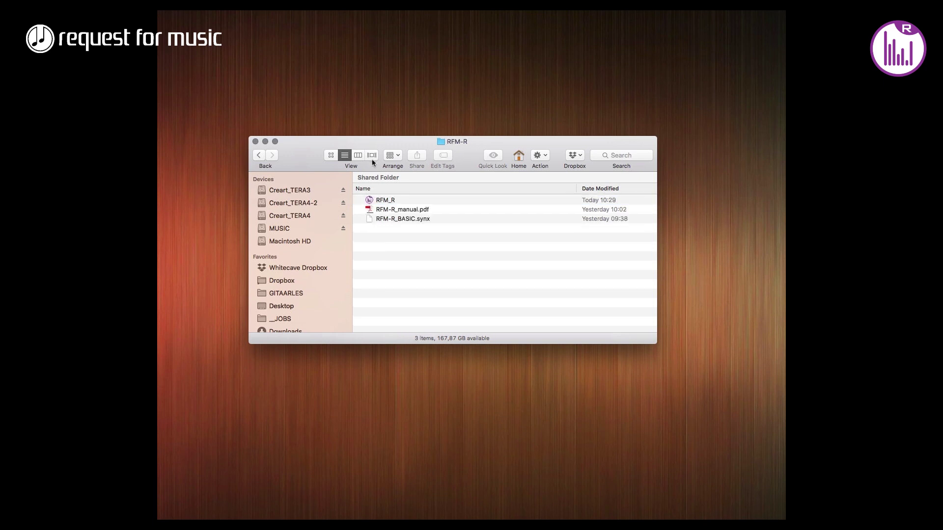
{"action": "left_click_drag", "start_coordinate": [366, 143], "coordinate": [340, 93]}
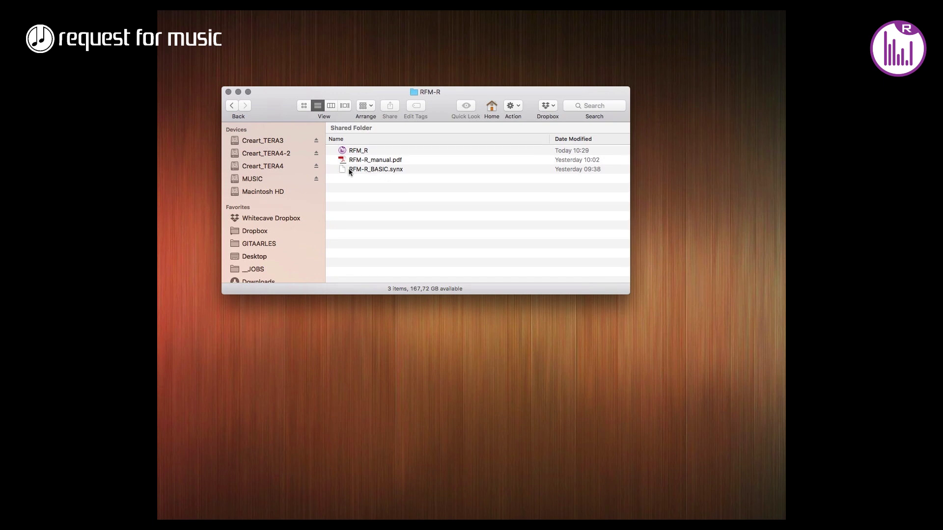
{"action": "left_click_drag", "start_coordinate": [343, 161], "coordinate": [342, 162]}
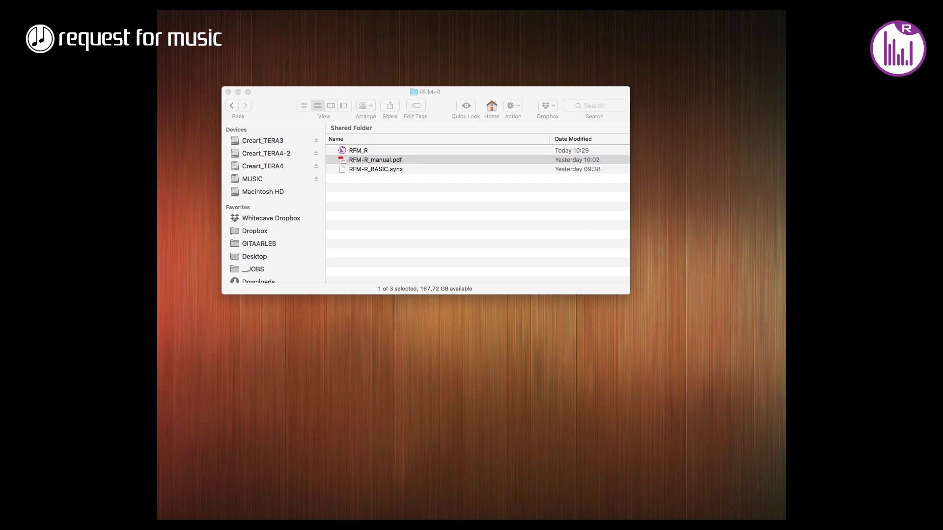
{"action": "left_click_drag", "start_coordinate": [785, 206], "coordinate": [354, 16]}
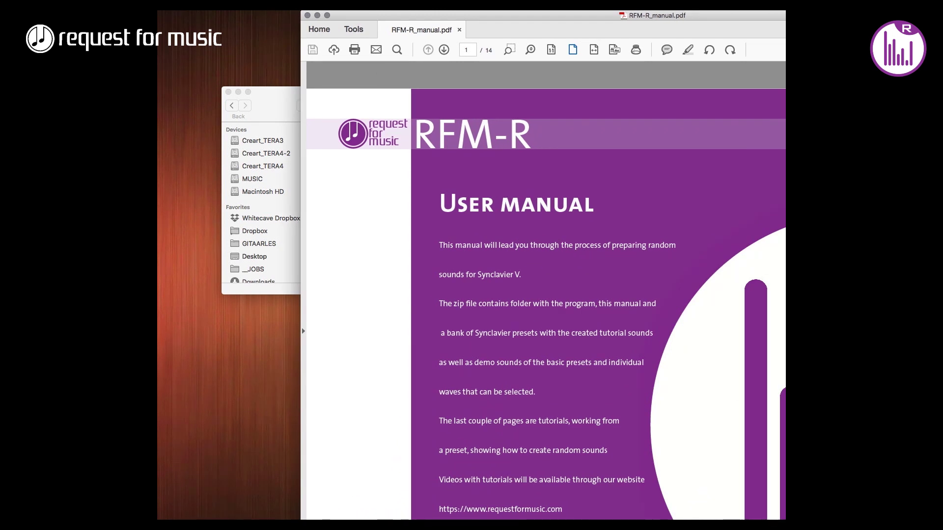
{"action": "double_click", "coordinate": [354, 15]}
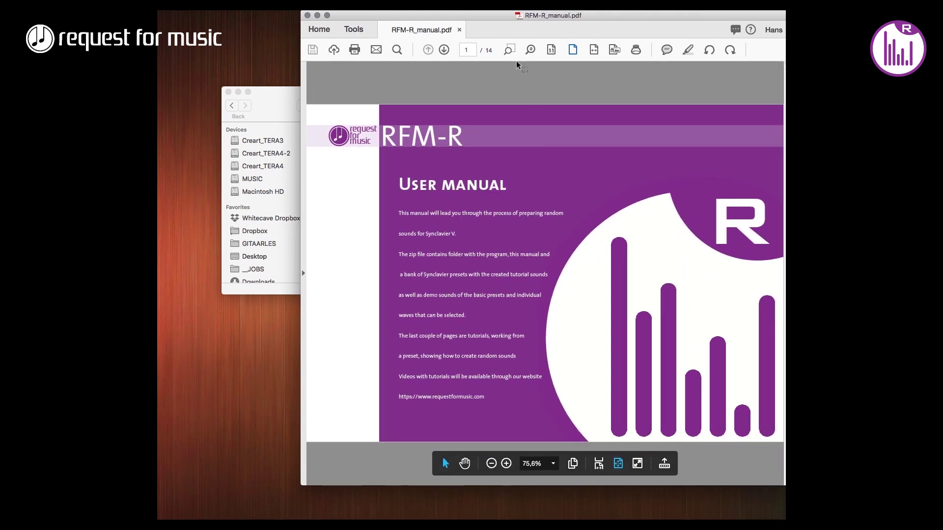
{"action": "left_click_drag", "start_coordinate": [487, 15], "coordinate": [379, 15]}
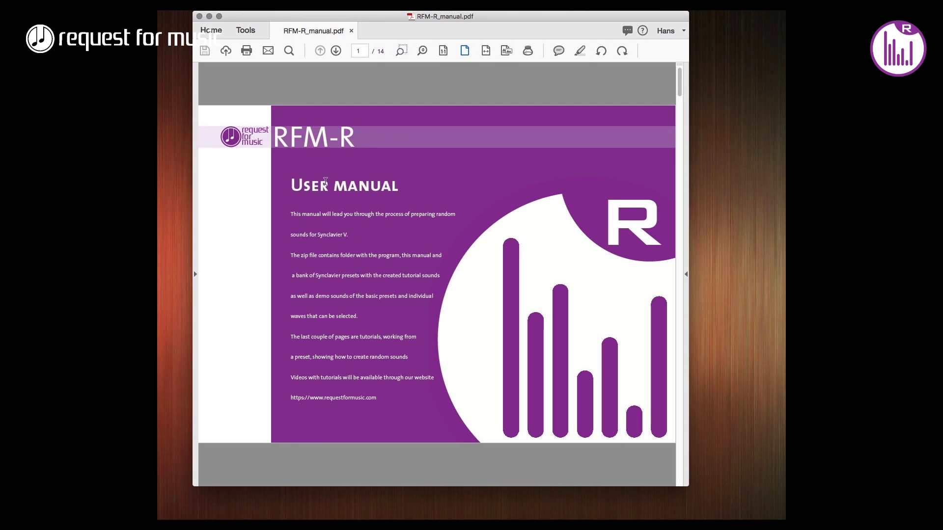
Step: Page through the manual from the main screen overview to the page on importing sounds in Synclavier V
{"action": "left_click", "coordinate": [335, 52]}
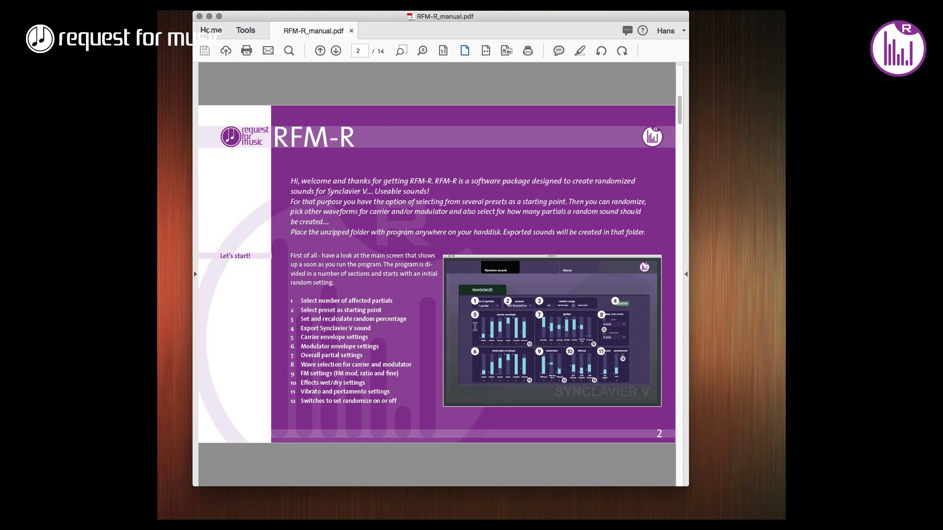
{"action": "left_click", "coordinate": [335, 51]}
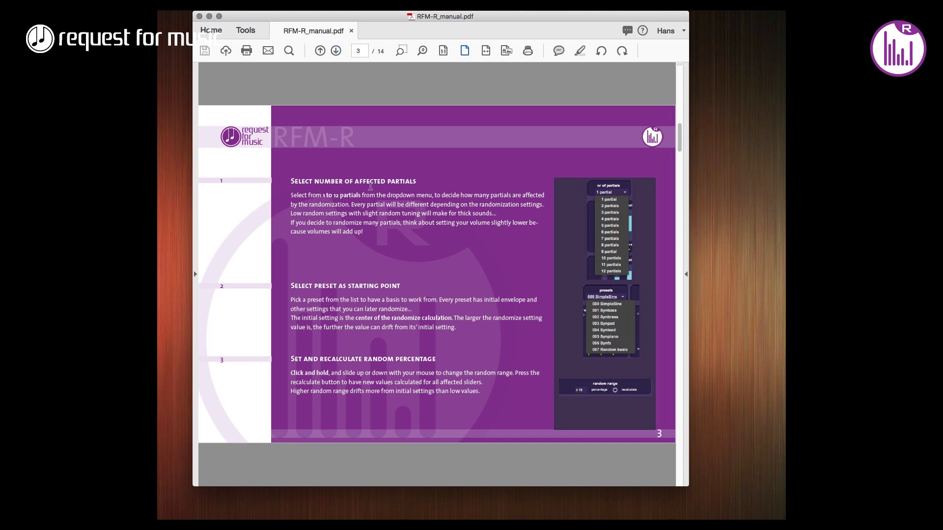
{"action": "left_click", "coordinate": [336, 52]}
{"action": "left_click", "coordinate": [337, 52]}
{"action": "left_click", "coordinate": [337, 52]}
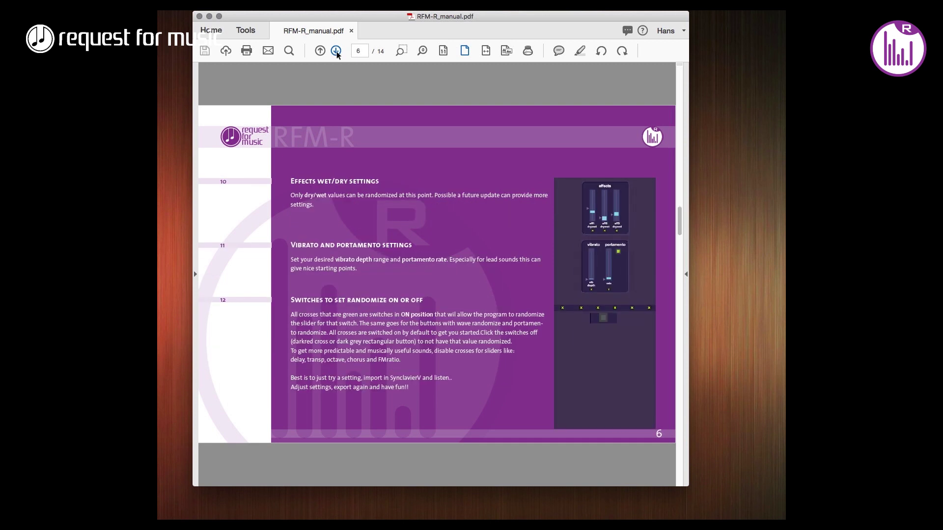
{"action": "left_click", "coordinate": [337, 51]}
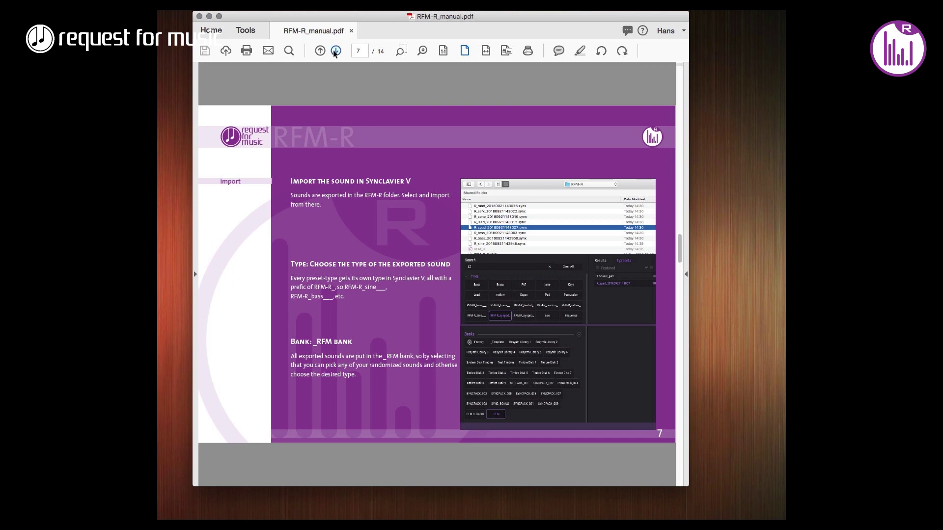
Step: Look through the manual's tutorial pages up to page 14 and close the manual
{"action": "left_click", "coordinate": [336, 51]}
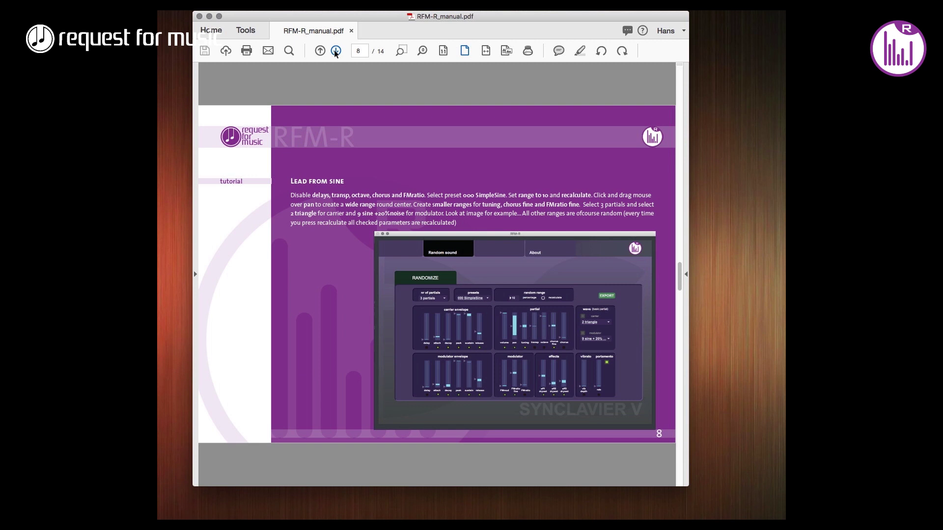
{"action": "left_click", "coordinate": [336, 51]}
{"action": "left_click", "coordinate": [336, 51]}
{"action": "left_click", "coordinate": [336, 51]}
{"action": "left_click", "coordinate": [336, 51]}
{"action": "left_click", "coordinate": [335, 51]}
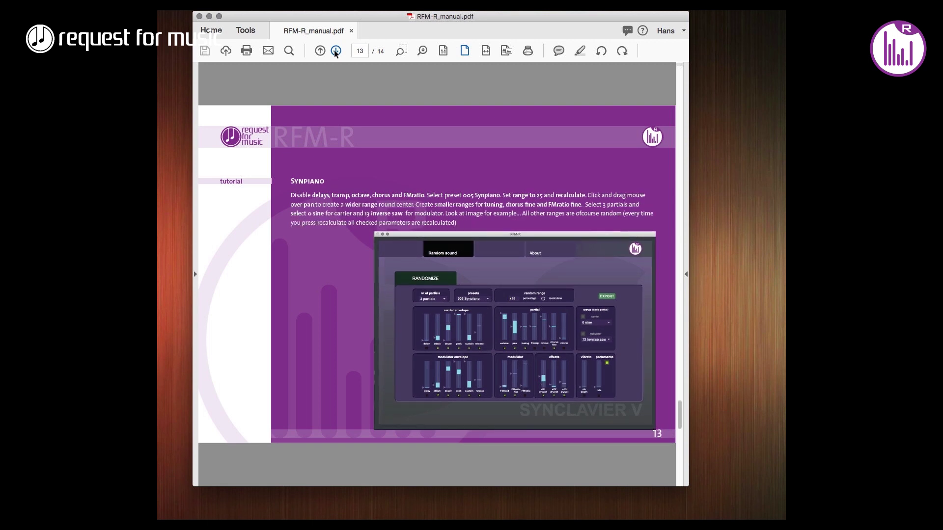
{"action": "left_click", "coordinate": [336, 51]}
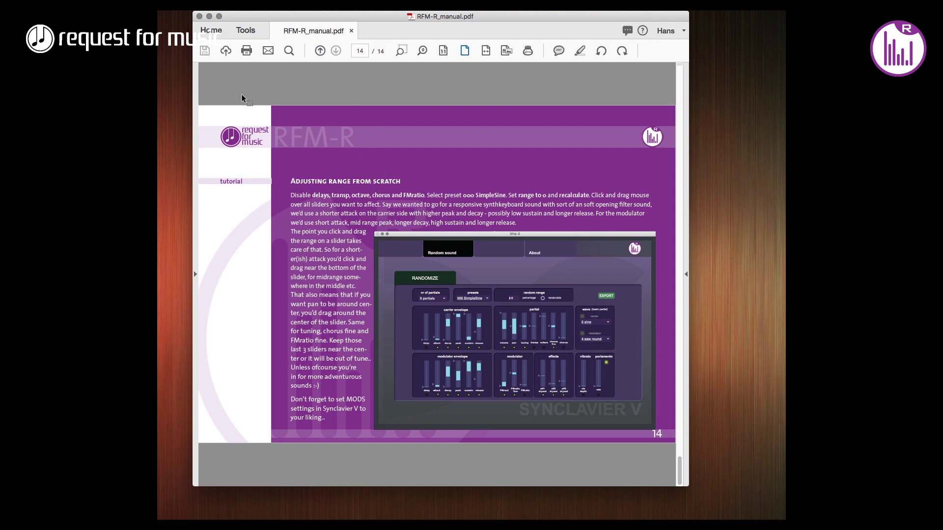
{"action": "left_click", "coordinate": [199, 16]}
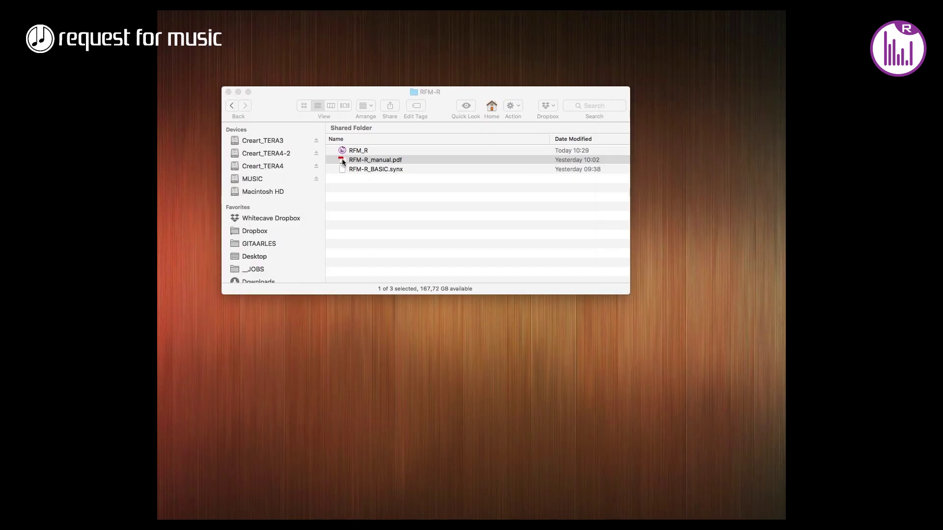
Step: Launch the RFM_R program from the RFM-R folder and move its window fully into view
{"action": "left_click", "coordinate": [344, 151]}
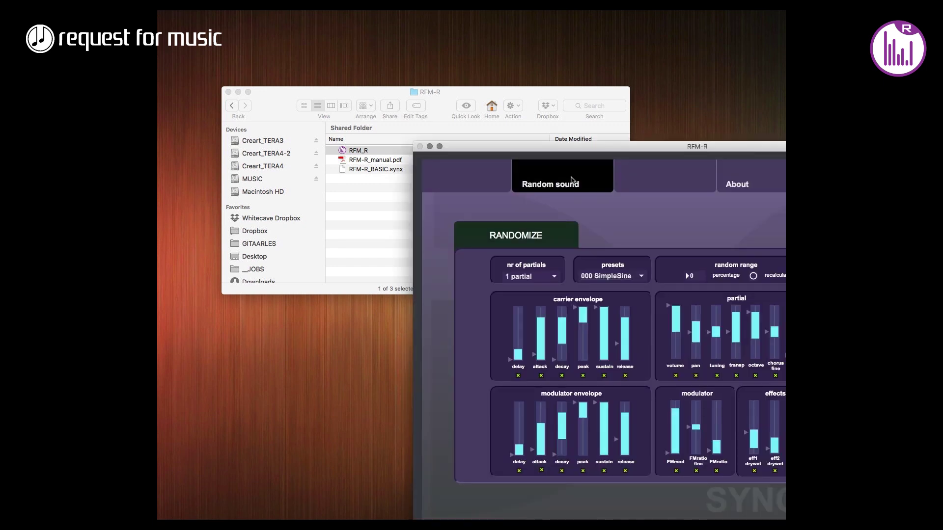
{"action": "left_click_drag", "start_coordinate": [555, 139], "coordinate": [341, 68]}
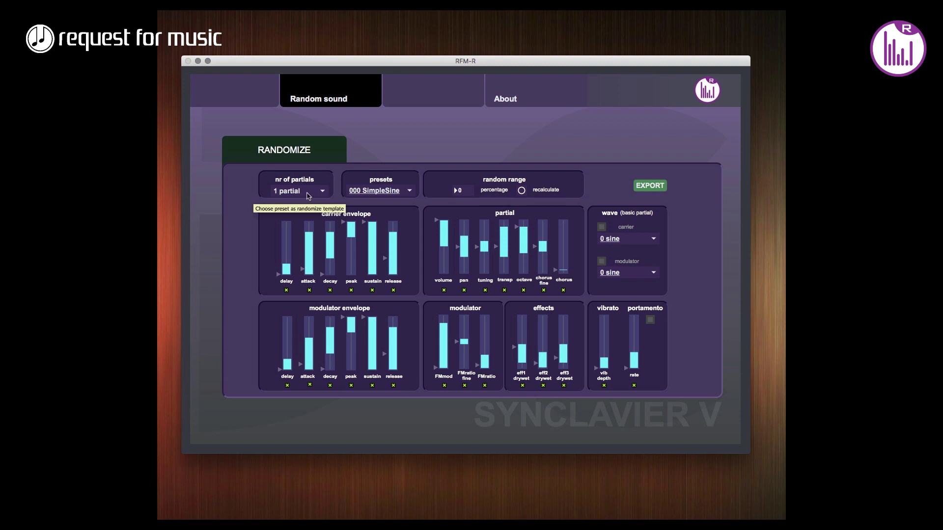
Step: Examine the available numbers of partials, the starting presets and the carrier waveform options without changing them
{"action": "left_click", "coordinate": [304, 192]}
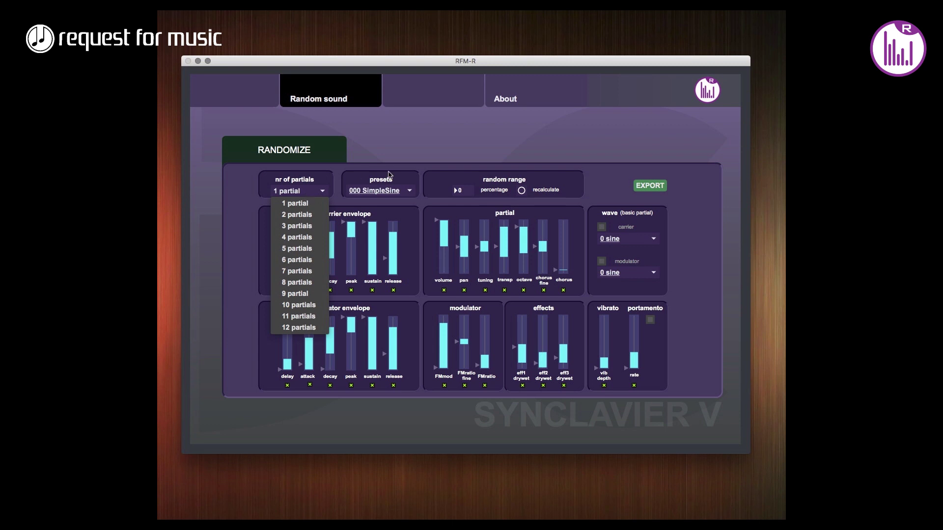
{"action": "left_click", "coordinate": [394, 170]}
{"action": "left_click", "coordinate": [382, 194]}
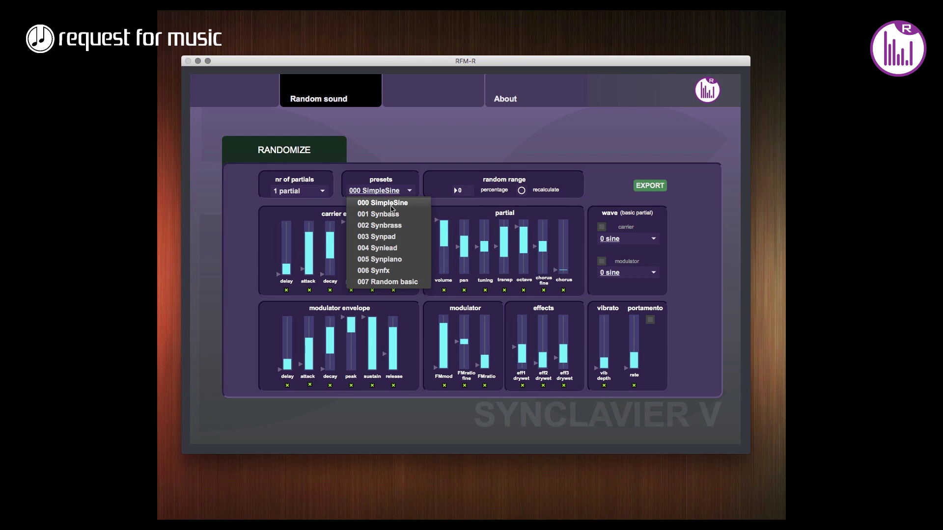
{"action": "left_click", "coordinate": [462, 166]}
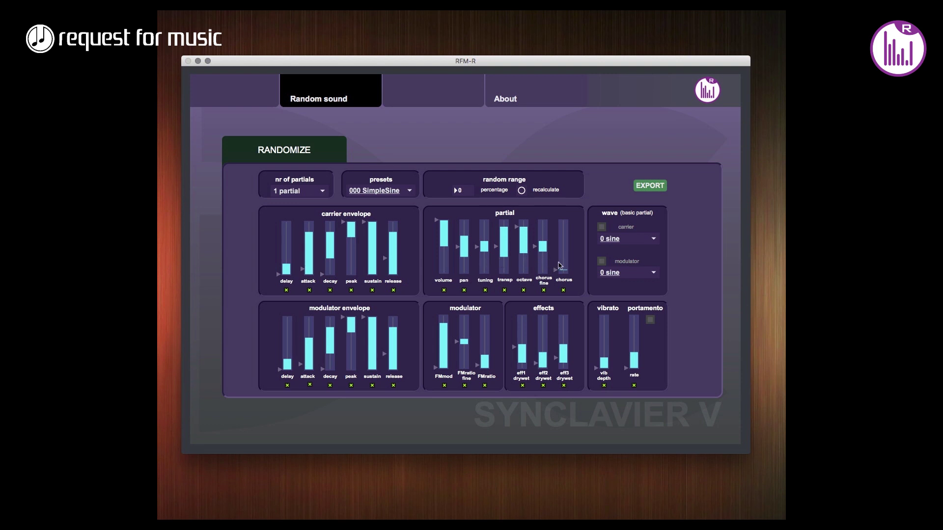
{"action": "left_click", "coordinate": [440, 323]}
{"action": "left_click", "coordinate": [621, 241]}
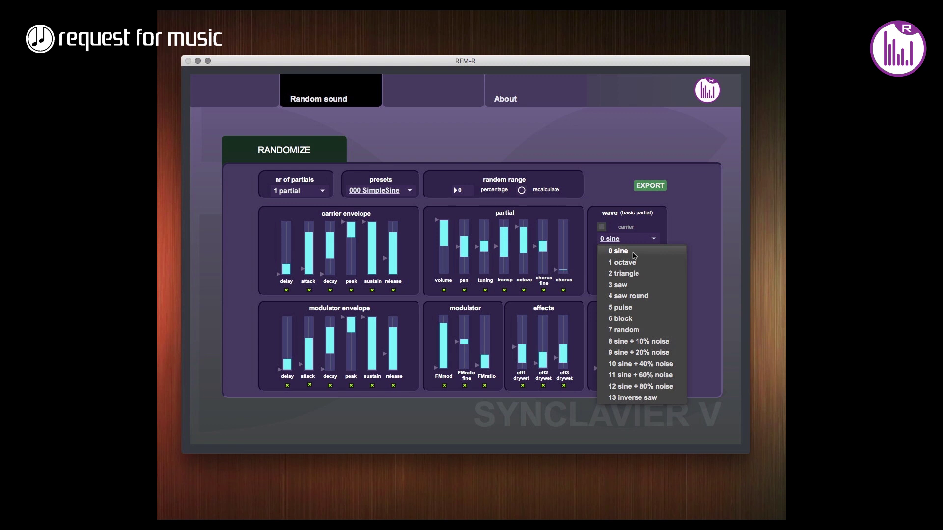
{"action": "left_click", "coordinate": [665, 204]}
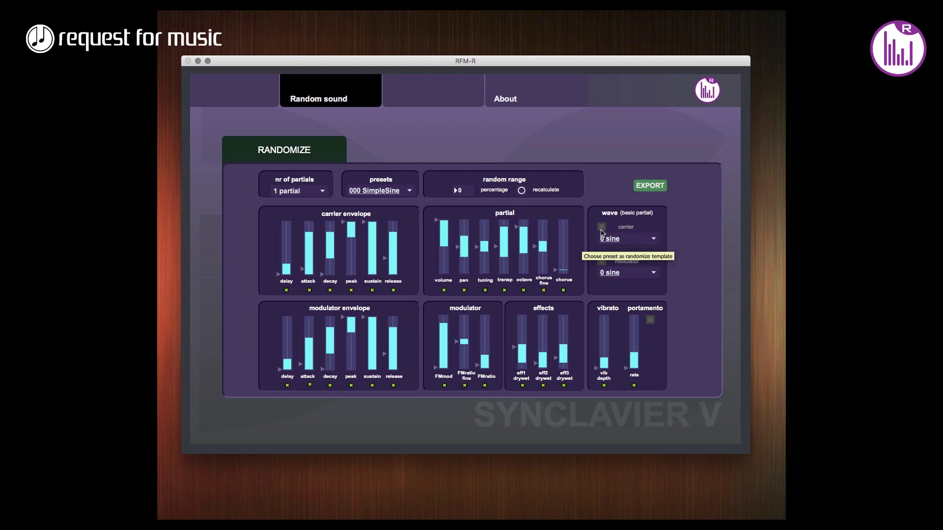
{"action": "left_click", "coordinate": [621, 239]}
{"action": "left_click", "coordinate": [643, 230]}
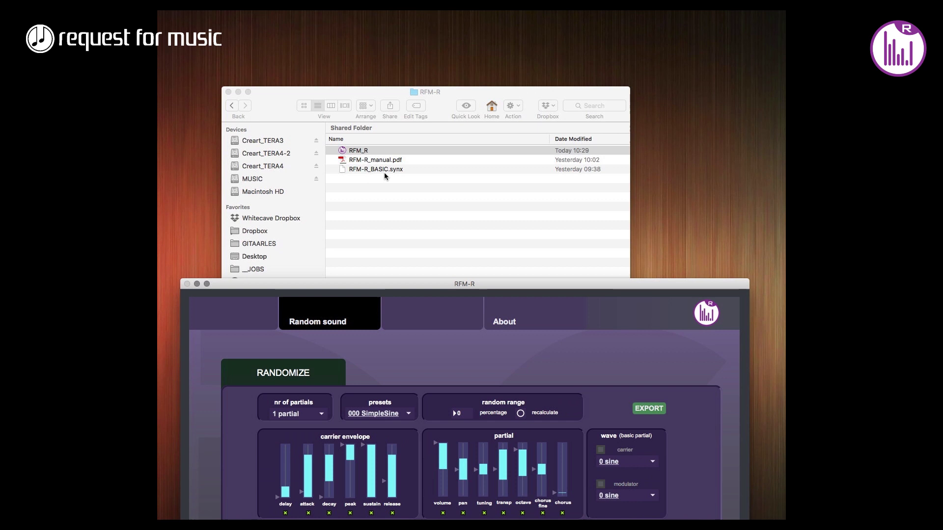
Step: Switch to Synclavier V, bring its banks into view in the preset browser and adjust the window position
{"action": "left_click_drag", "start_coordinate": [432, 286], "coordinate": [481, 15]}
{"action": "scroll", "coordinate": [213, 211], "scroll_direction": "down", "scroll_amount": 2}
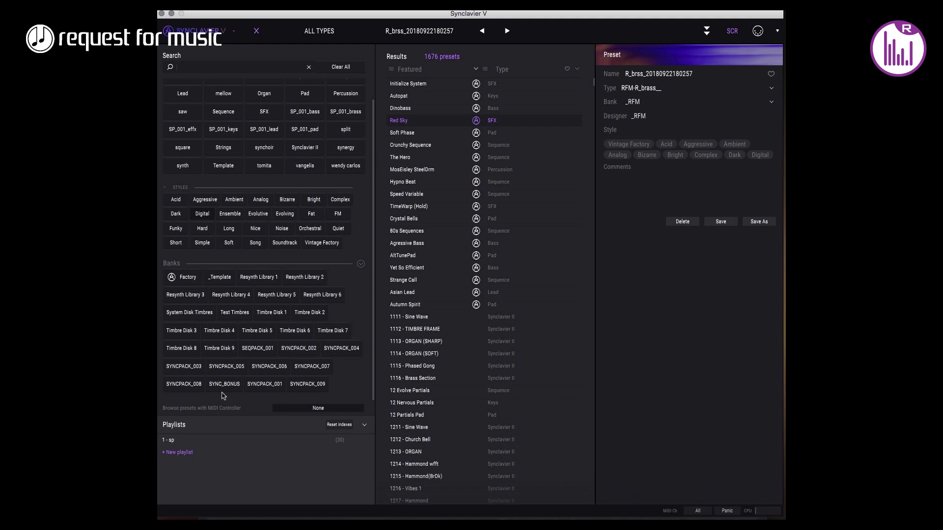
{"action": "left_click_drag", "start_coordinate": [295, 20], "coordinate": [297, 21]}
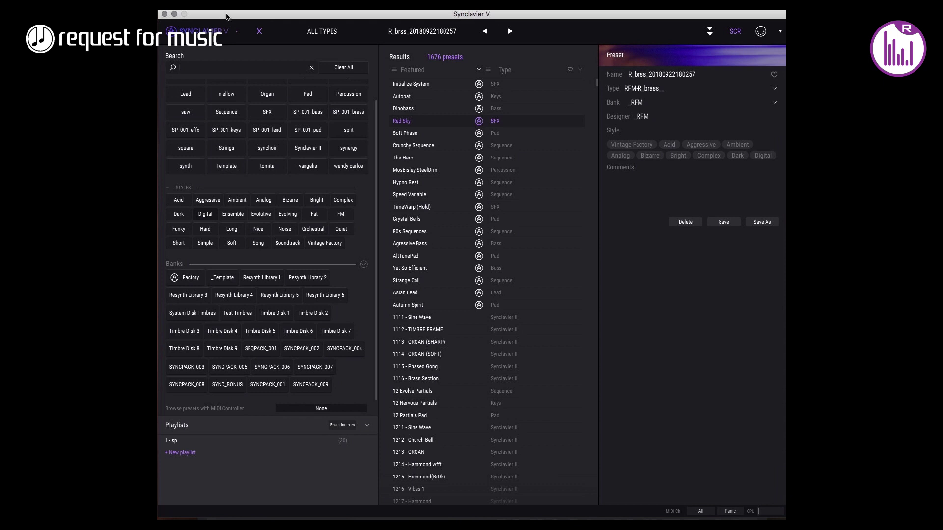
{"action": "left_click_drag", "start_coordinate": [228, 17], "coordinate": [229, 18]}
Step: Import the RFM-R_BASIC.synx preset bank from the RFM-R folder inside the Desktop's untitled folder
{"action": "left_click", "coordinate": [222, 30]}
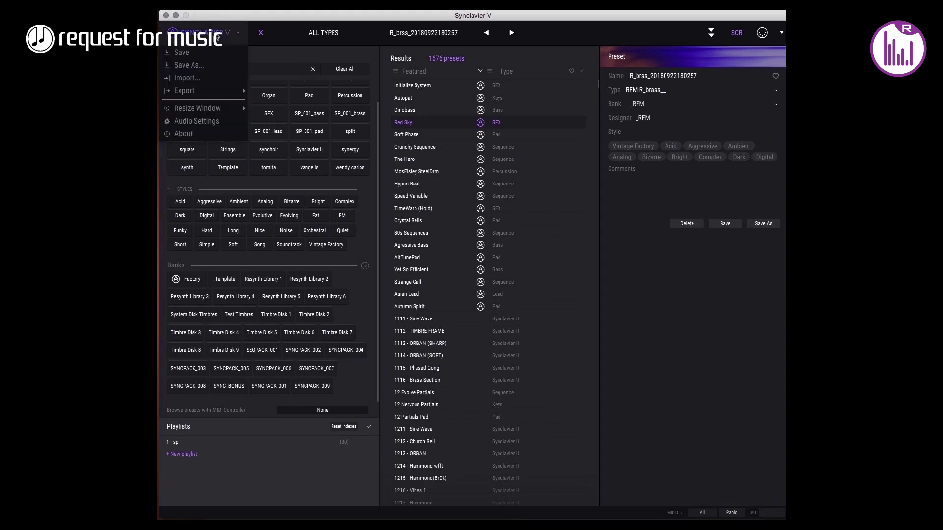
{"action": "left_click", "coordinate": [189, 80]}
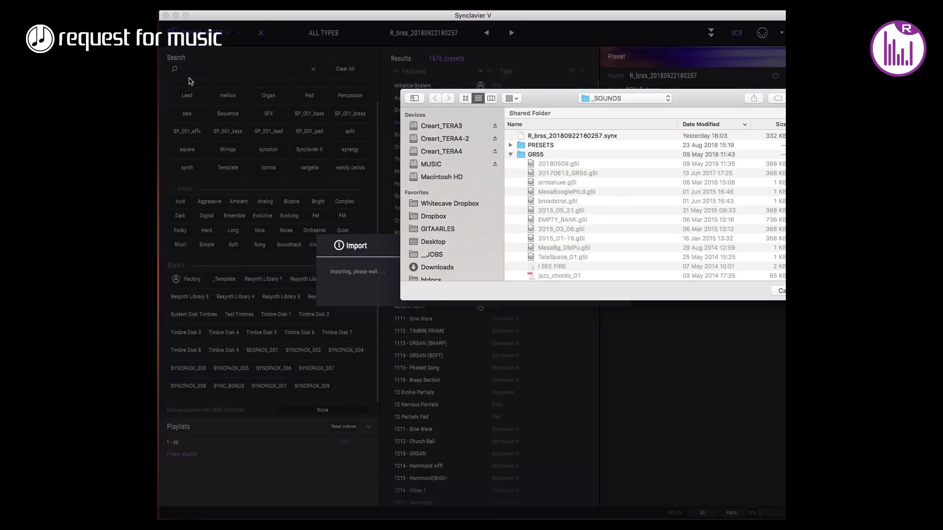
{"action": "left_click", "coordinate": [441, 243]}
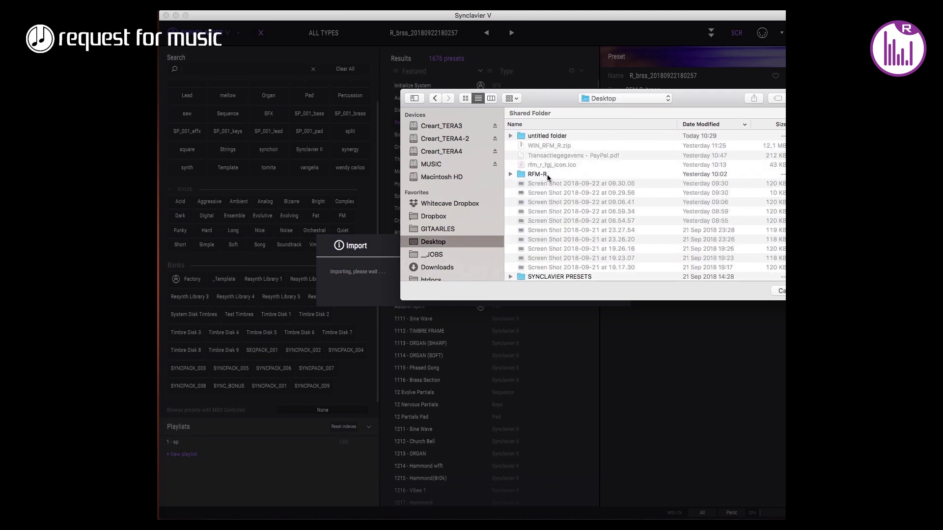
{"action": "double_click", "coordinate": [546, 137]}
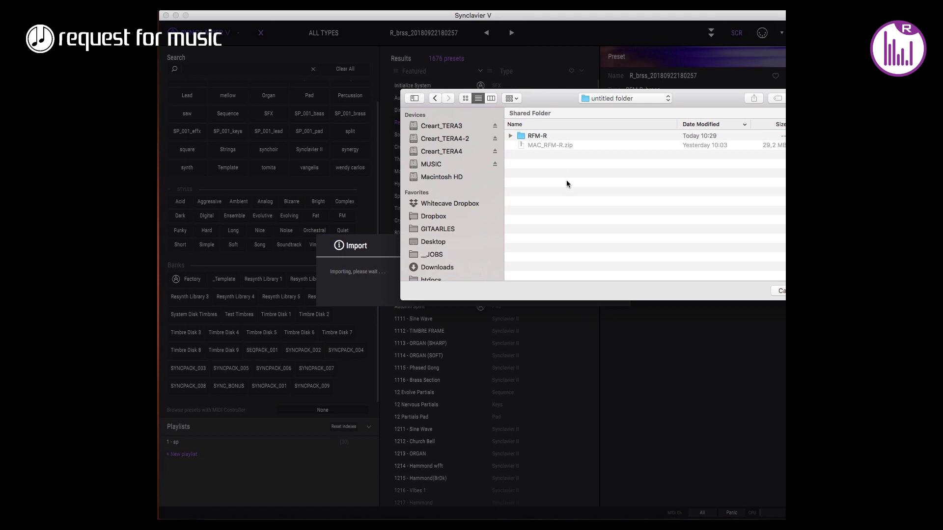
{"action": "double_click", "coordinate": [539, 137]}
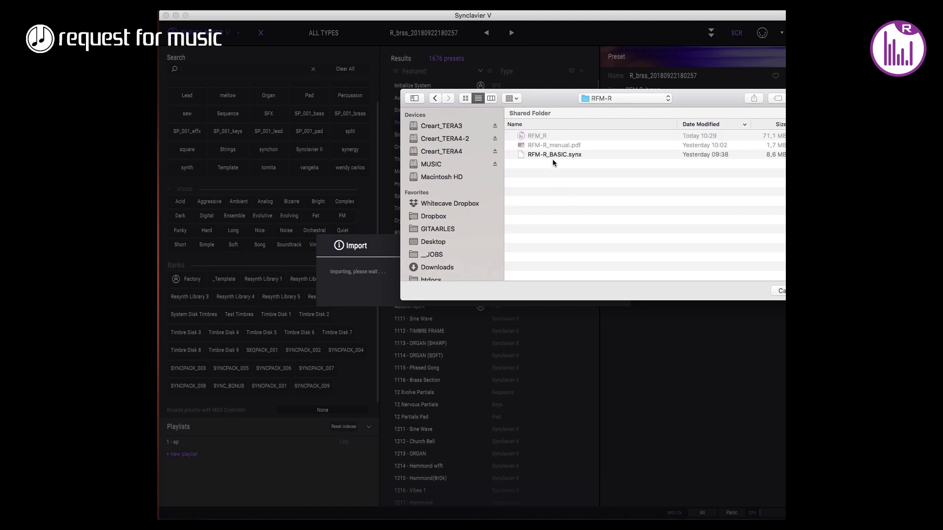
{"action": "left_click", "coordinate": [552, 156]}
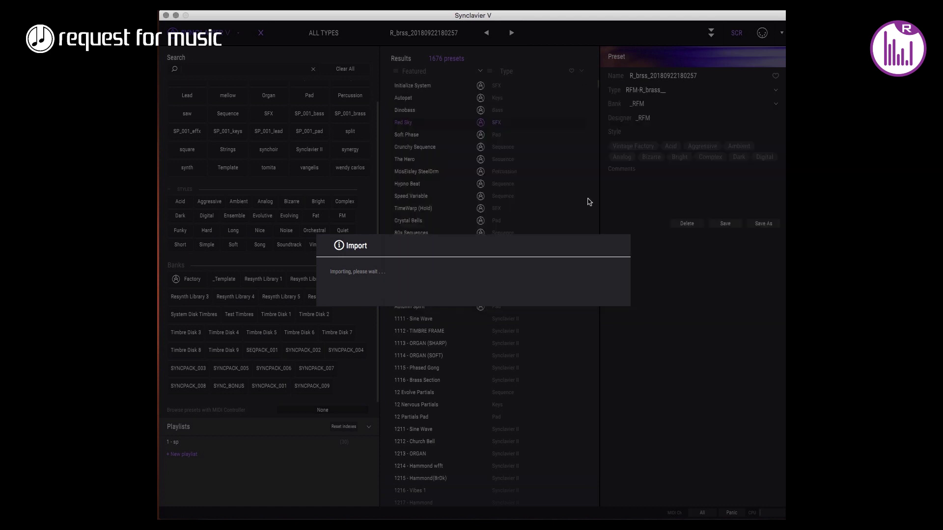
{"action": "left_click", "coordinate": [600, 293]}
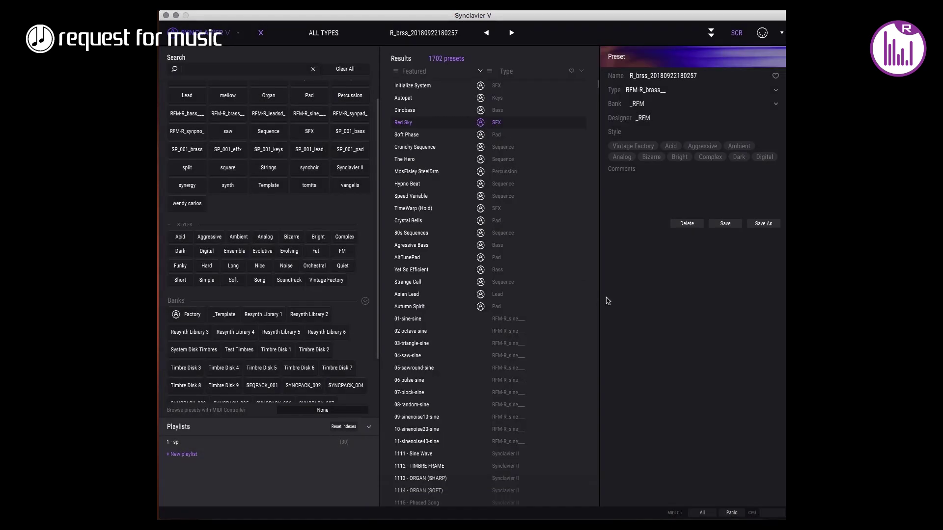
Step: Filter the presets by the RFM-R_BASIC bank and review its presets and their types
{"action": "scroll", "coordinate": [314, 296], "scroll_direction": "down", "scroll_amount": 3}
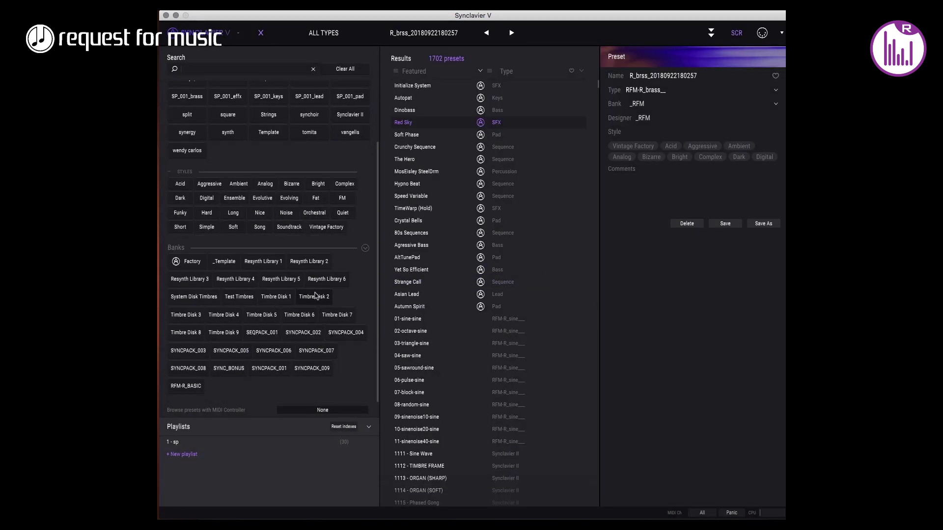
{"action": "left_click", "coordinate": [185, 390]}
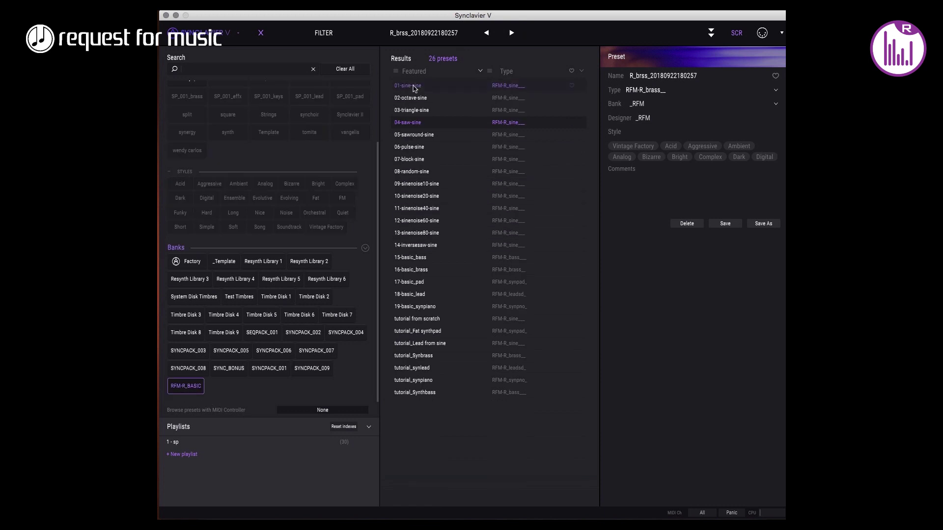
{"action": "scroll", "coordinate": [265, 309], "scroll_direction": "up", "scroll_amount": 5}
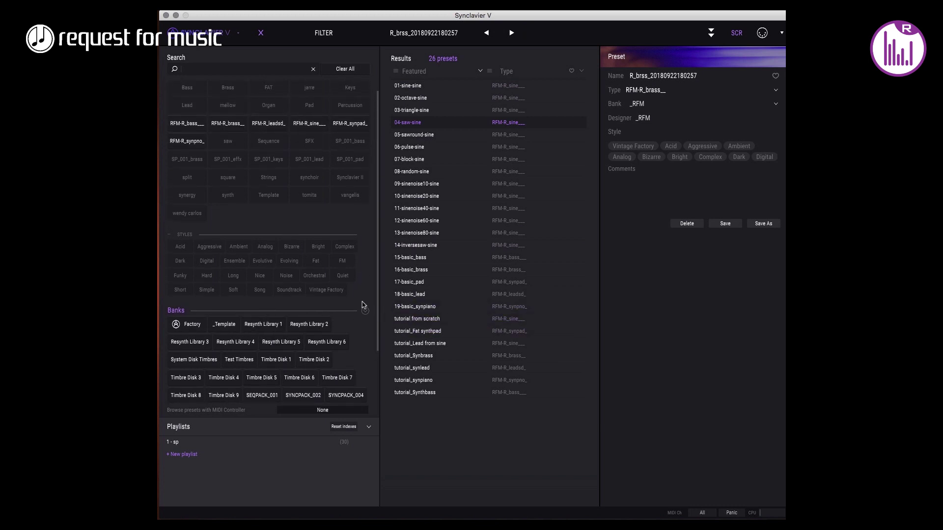
{"action": "scroll", "coordinate": [282, 192], "scroll_direction": "up", "scroll_amount": 1}
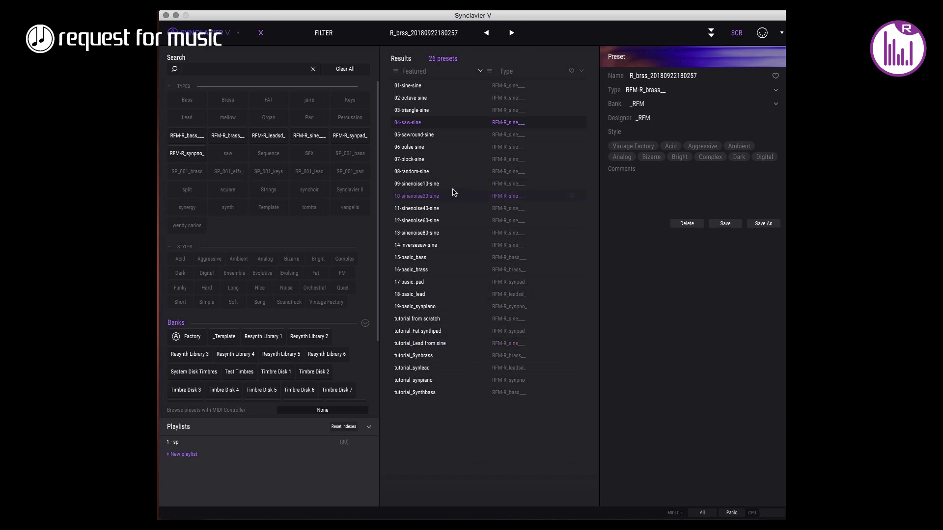
Step: Load the 01-sine-sine preset, leave the preset browser and display the time slices of partial 1
{"action": "left_click", "coordinate": [410, 85]}
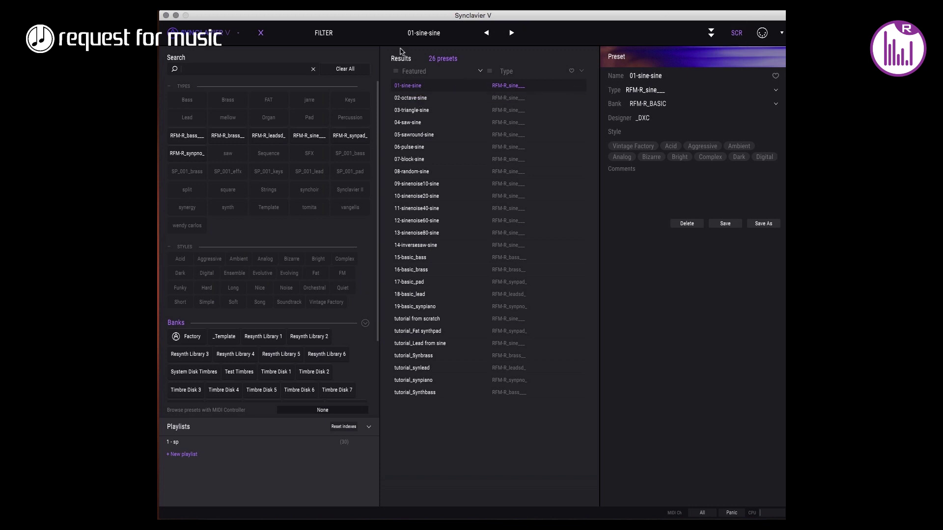
{"action": "left_click", "coordinate": [261, 33]}
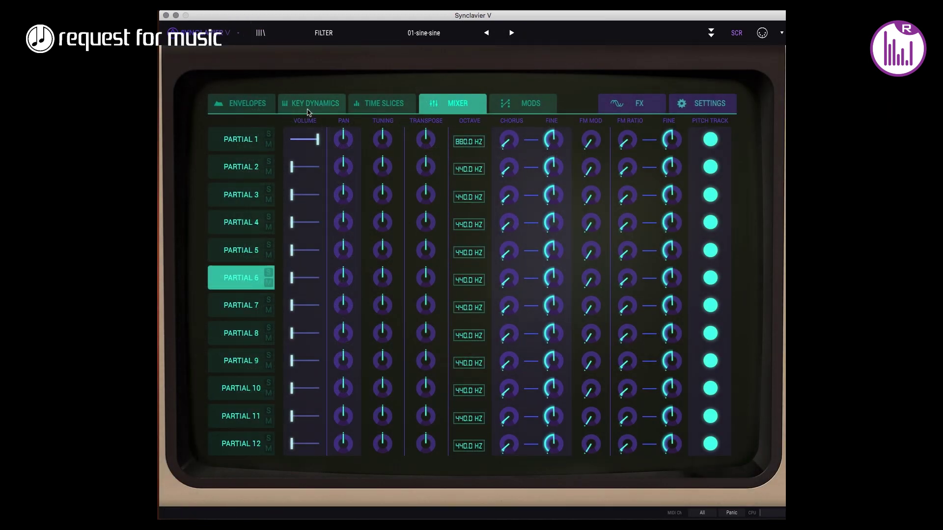
{"action": "left_click", "coordinate": [248, 143]}
{"action": "left_click", "coordinate": [369, 103]}
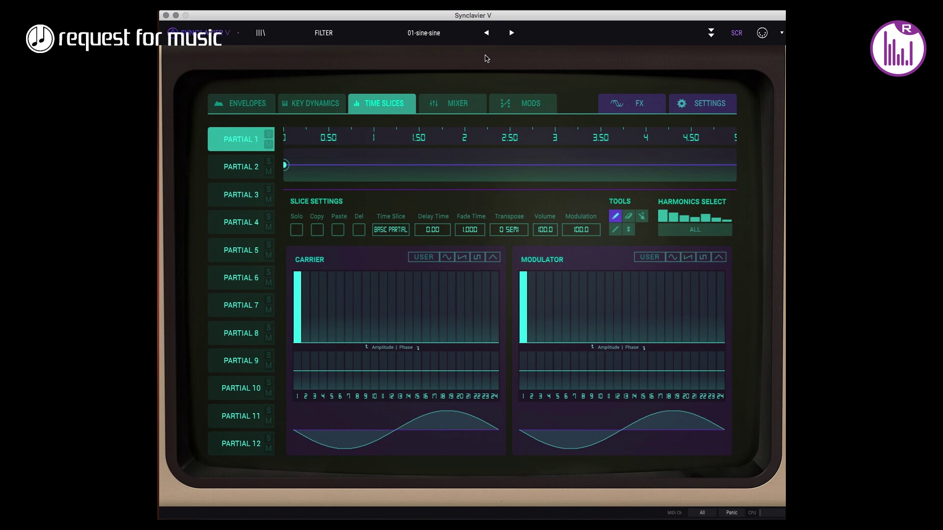
Step: Step through the presets from 02-octave-sine to 08-random-sine and compare their carrier harmonics and waveforms
{"action": "left_click", "coordinate": [511, 33]}
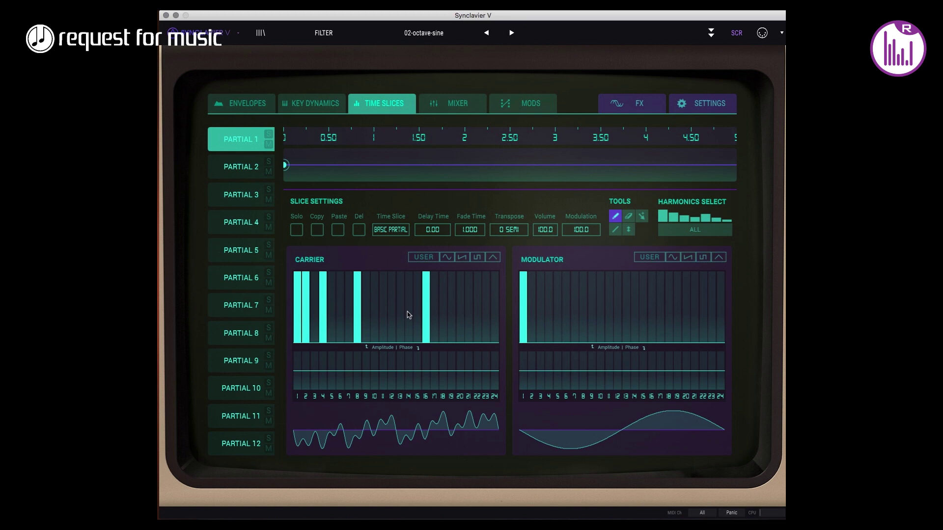
{"action": "left_click", "coordinate": [511, 33]}
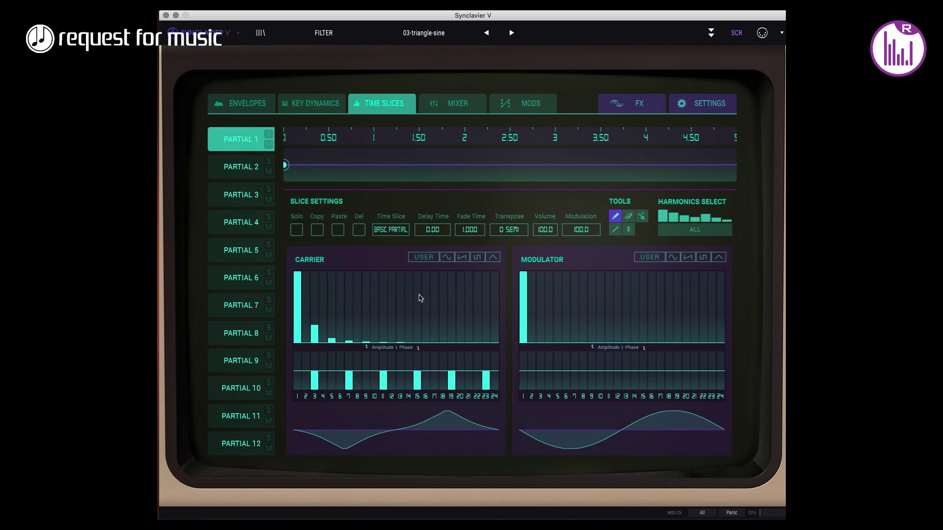
{"action": "left_click", "coordinate": [512, 33]}
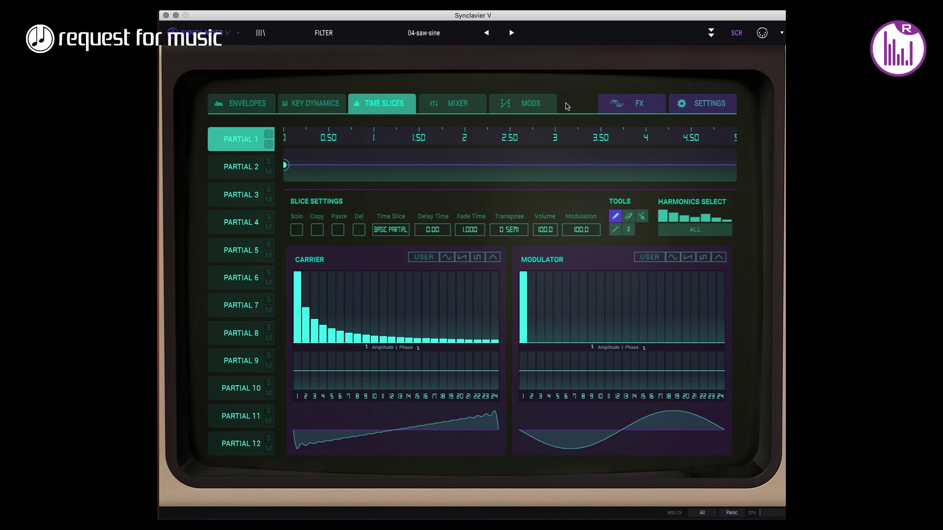
{"action": "left_click", "coordinate": [511, 32]}
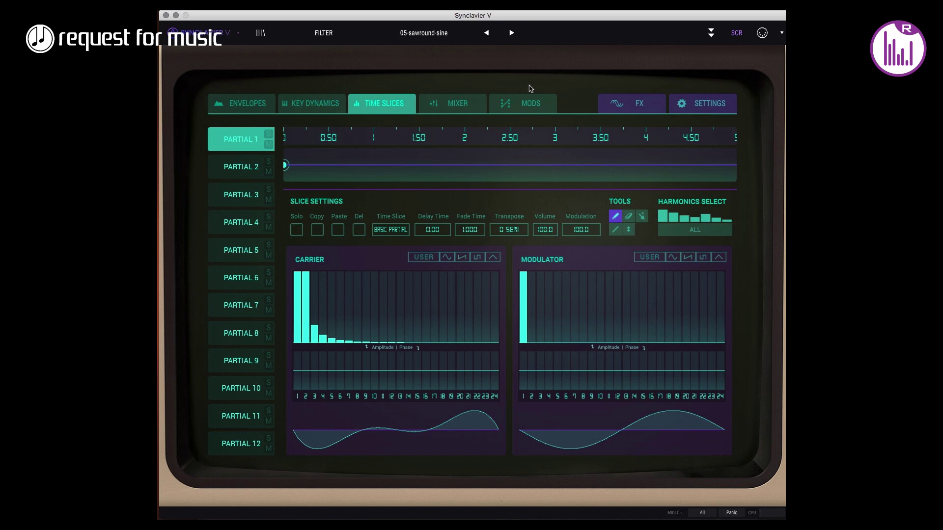
{"action": "left_click", "coordinate": [511, 33]}
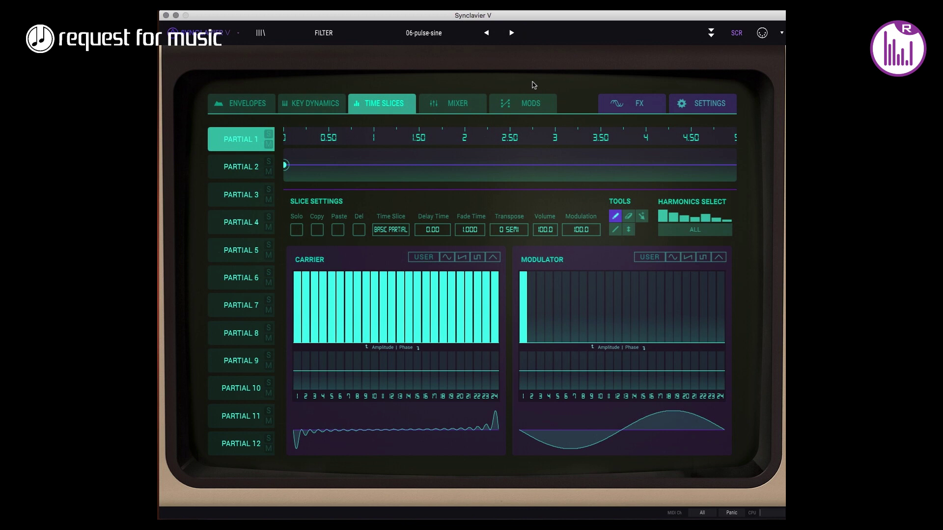
{"action": "left_click", "coordinate": [511, 33]}
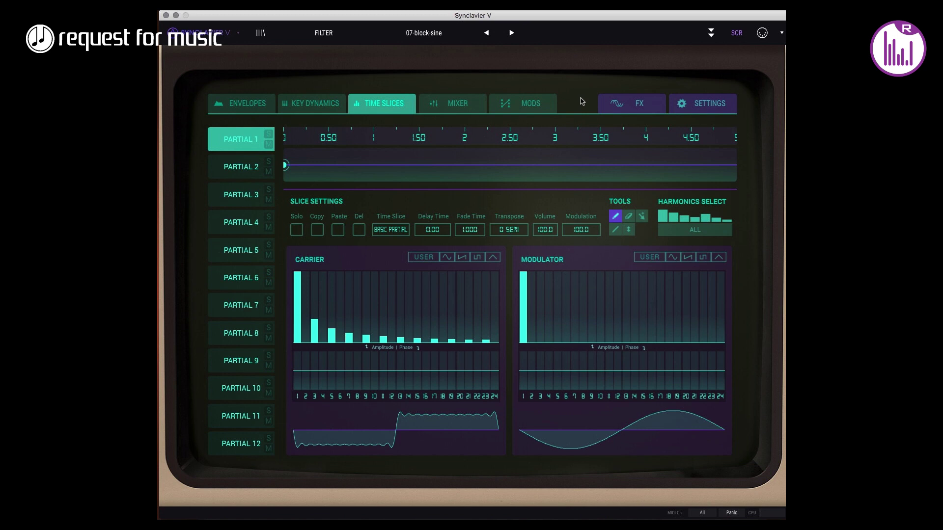
{"action": "left_click", "coordinate": [512, 34]}
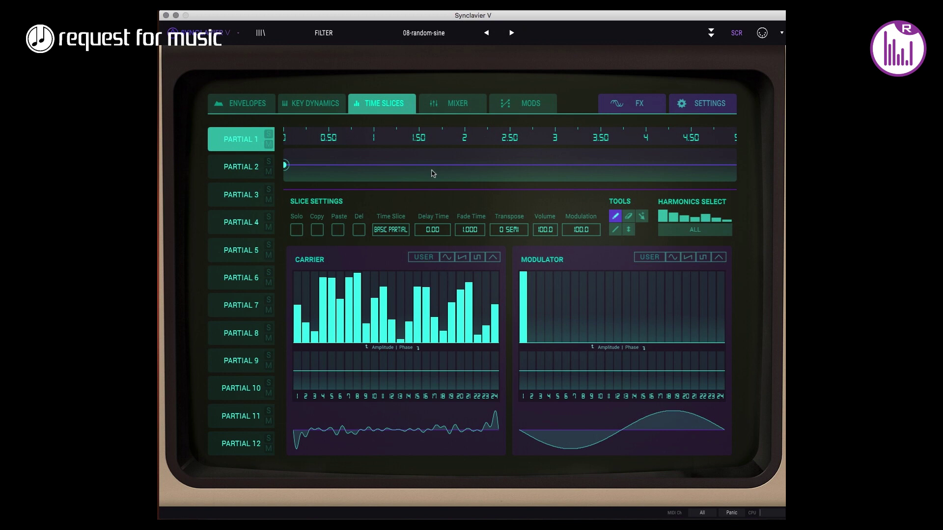
Step: Continue through the sinenoise presets from 09-sinenoise10-sine up to 14-inversesaw-sine, examining the carrier harmonics of each
{"action": "left_click", "coordinate": [511, 34]}
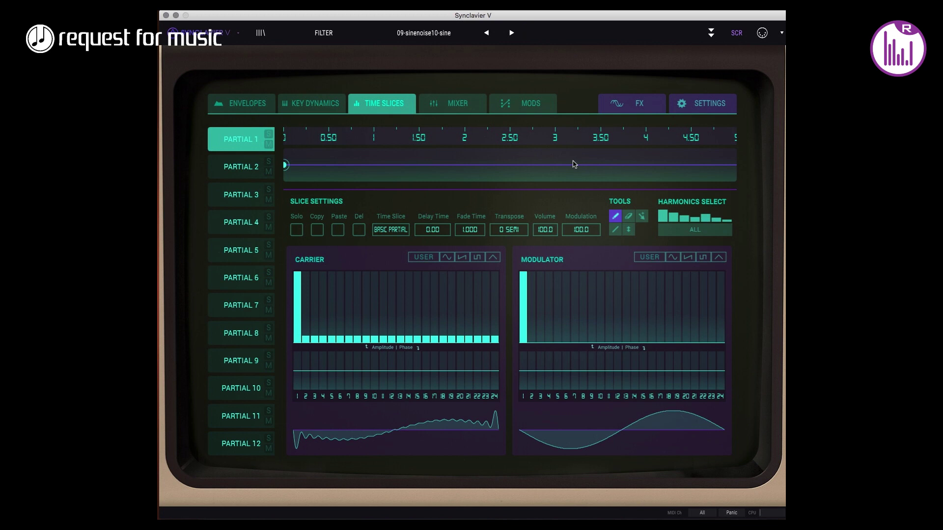
{"action": "left_click", "coordinate": [511, 33]}
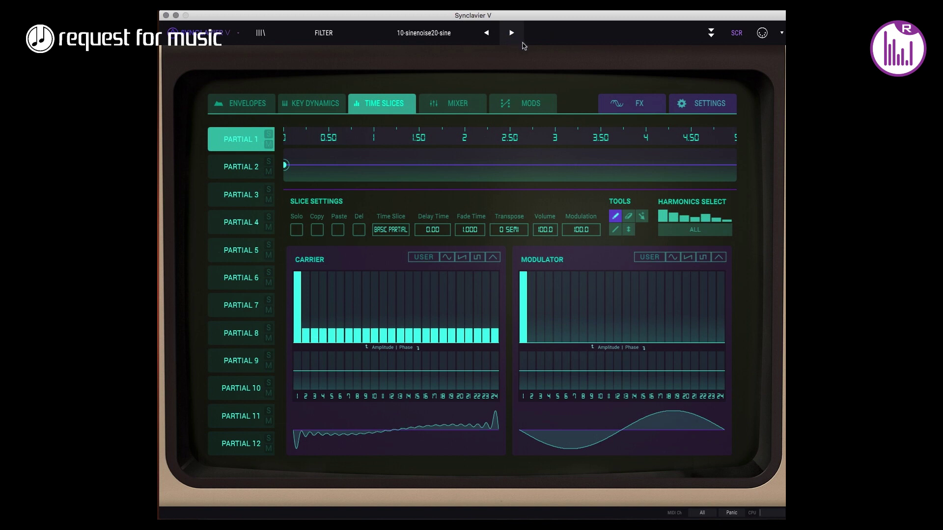
{"action": "left_click", "coordinate": [511, 33]}
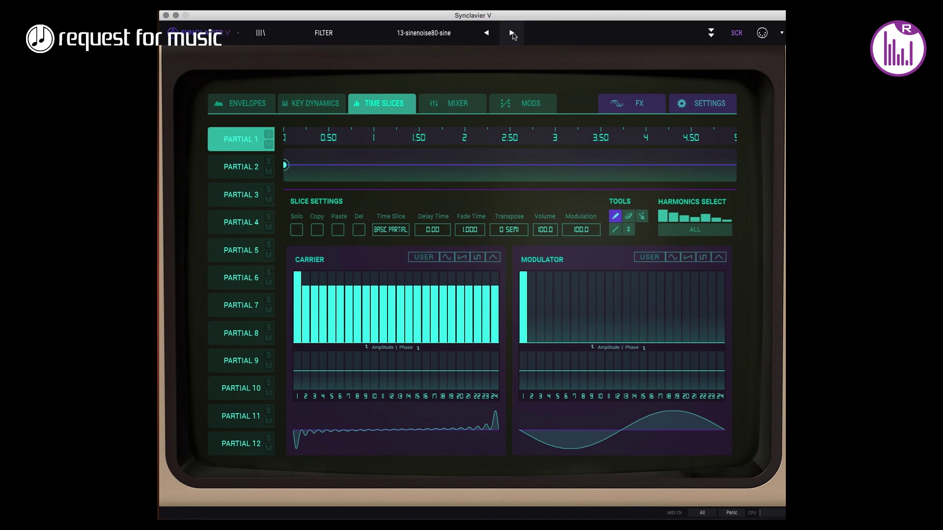
{"action": "left_click", "coordinate": [512, 33]}
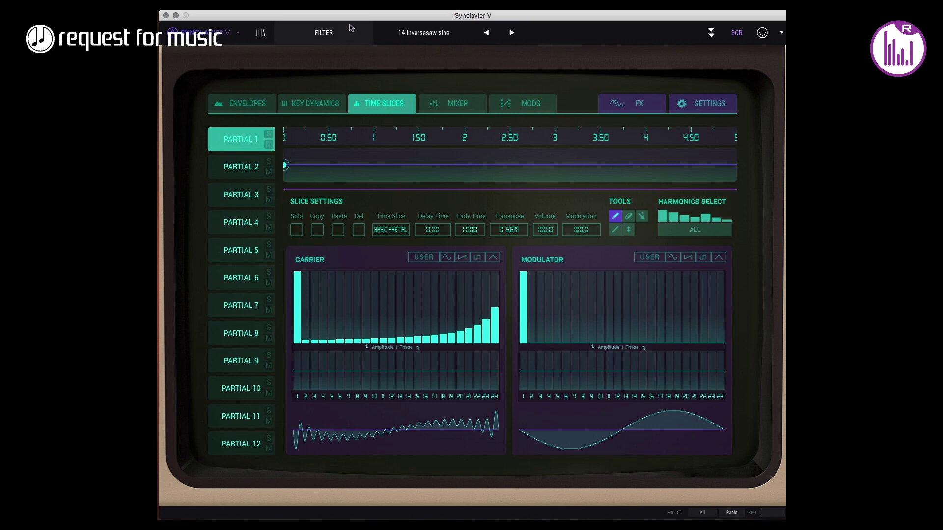
Step: Load the 15-basic_bass preset, move the window aside to check the RFM-R randomizer, and move it back
{"action": "left_click", "coordinate": [512, 33]}
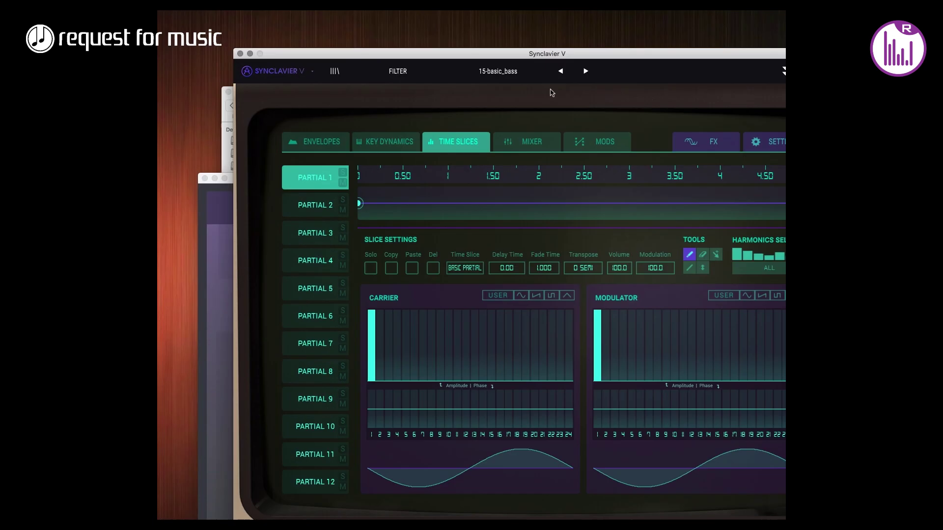
{"action": "left_click_drag", "start_coordinate": [520, 54], "coordinate": [703, 204]}
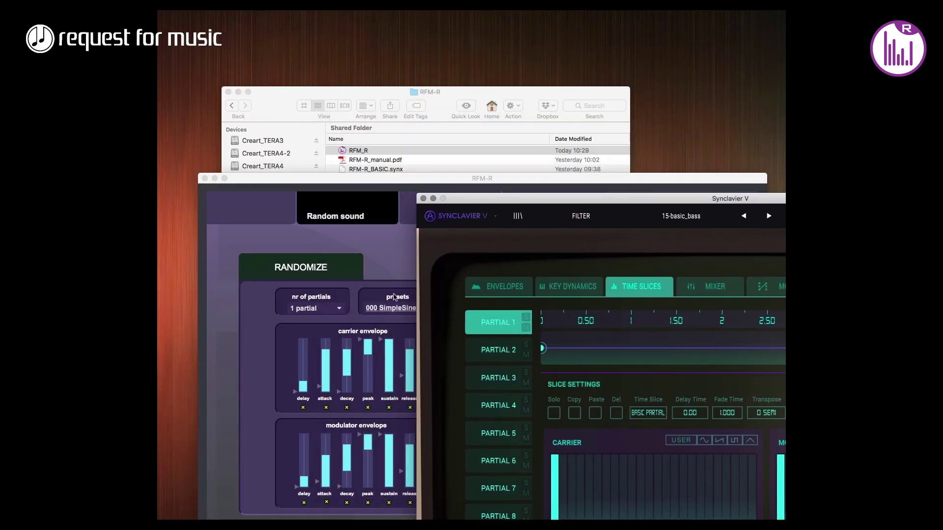
{"action": "left_click_drag", "start_coordinate": [537, 203], "coordinate": [288, 35]}
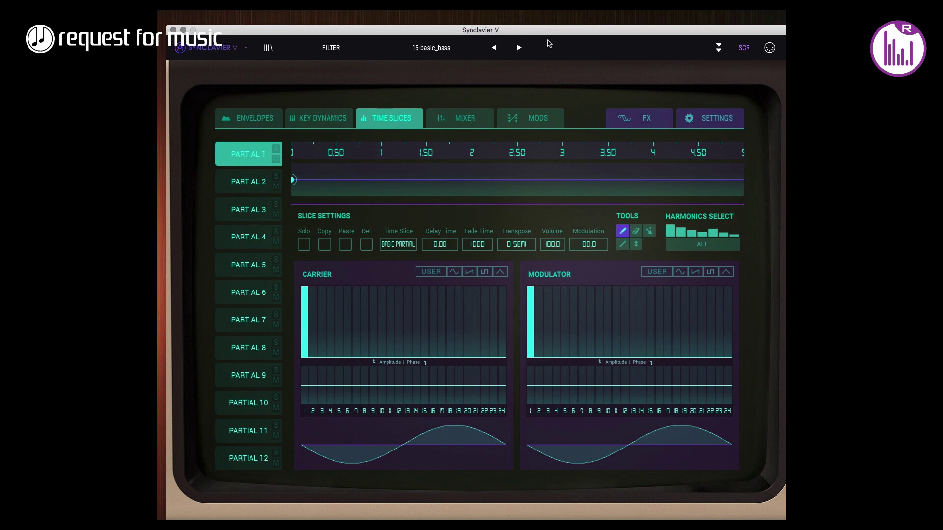
Step: Advance through the basic presets to tutorial from scratch, check page 14 of RFM-R_manual.pdf and return to Synclavier V
{"action": "left_click", "coordinate": [518, 48]}
{"action": "left_click", "coordinate": [518, 48]}
{"action": "left_click", "coordinate": [519, 47]}
{"action": "left_click", "coordinate": [519, 48]}
{"action": "left_click", "coordinate": [519, 47]}
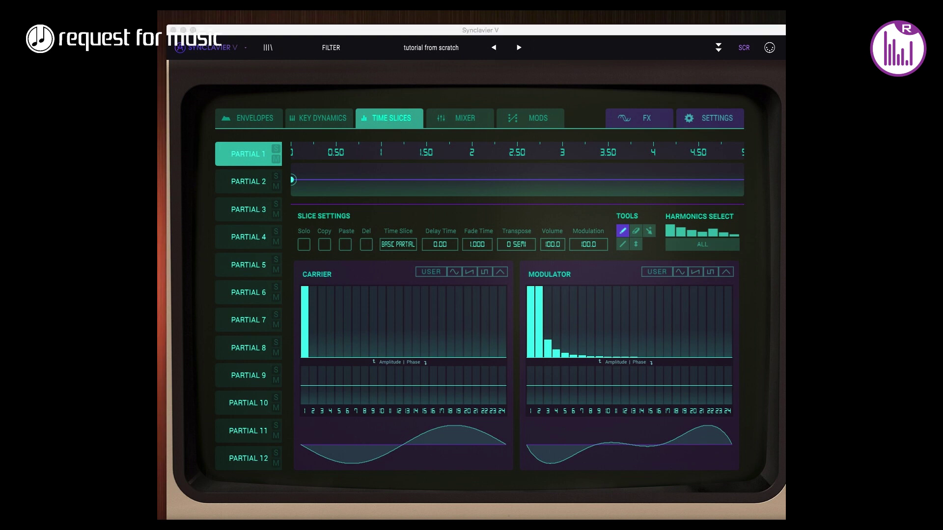
{"action": "key", "text": "super+Tab"}
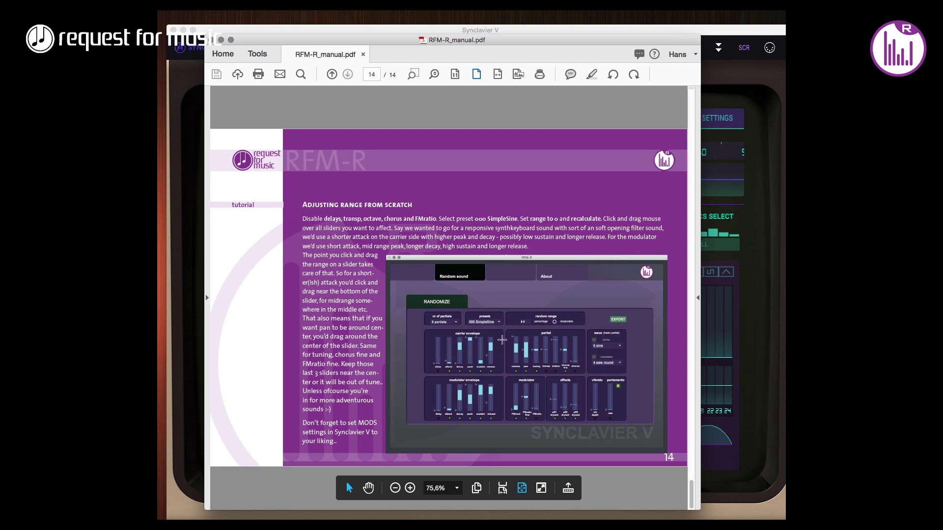
{"action": "left_click", "coordinate": [387, 30]}
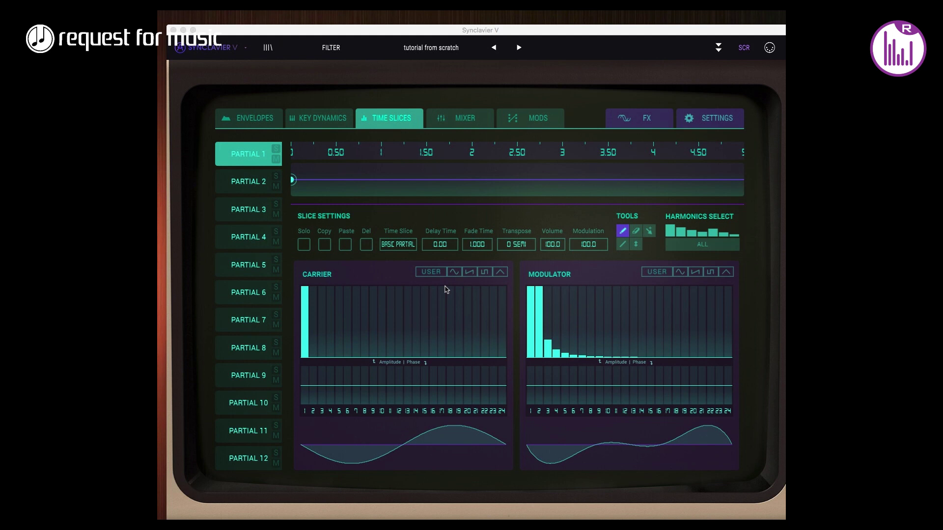
Step: Step through the tutorial presets from tutorial_Fat synthpad to tutorial_Synthbass and review their carrier and modulator waveforms
{"action": "left_click", "coordinate": [521, 48]}
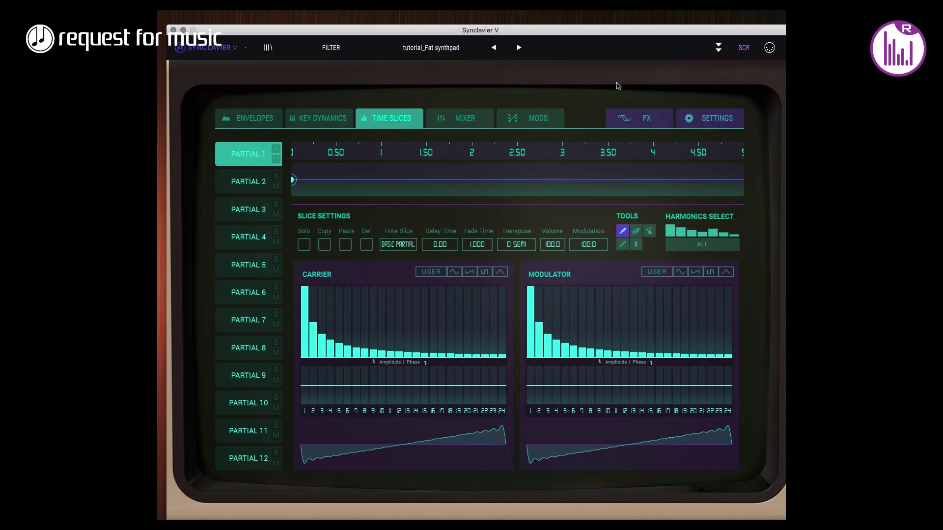
{"action": "left_click", "coordinate": [519, 47]}
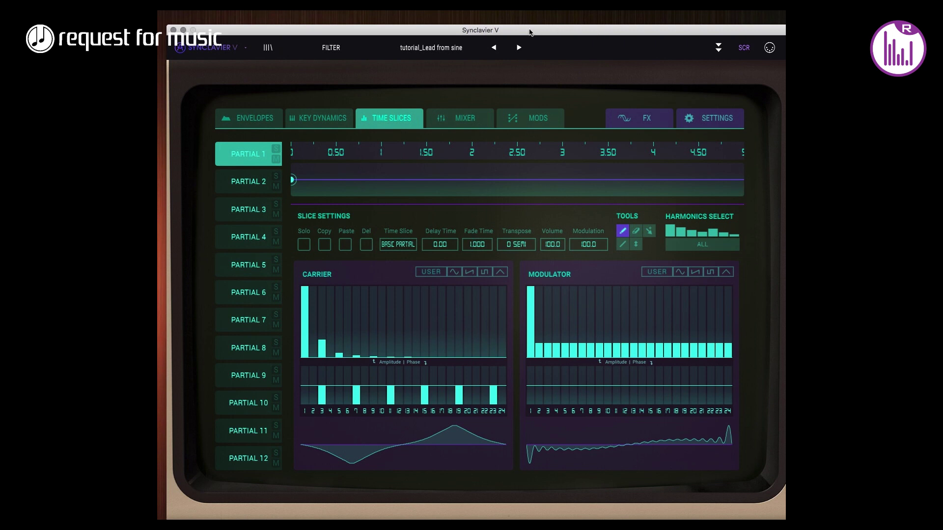
{"action": "left_click", "coordinate": [523, 47]}
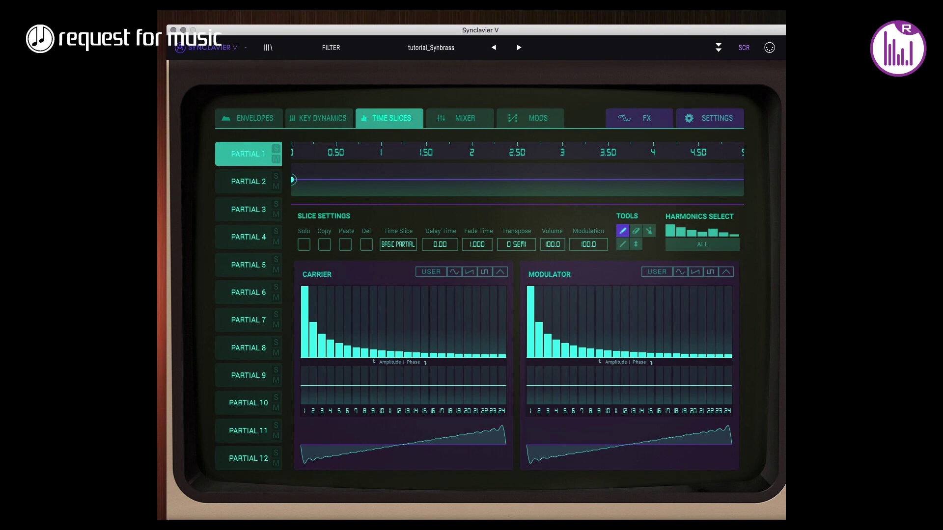
{"action": "left_click", "coordinate": [520, 46]}
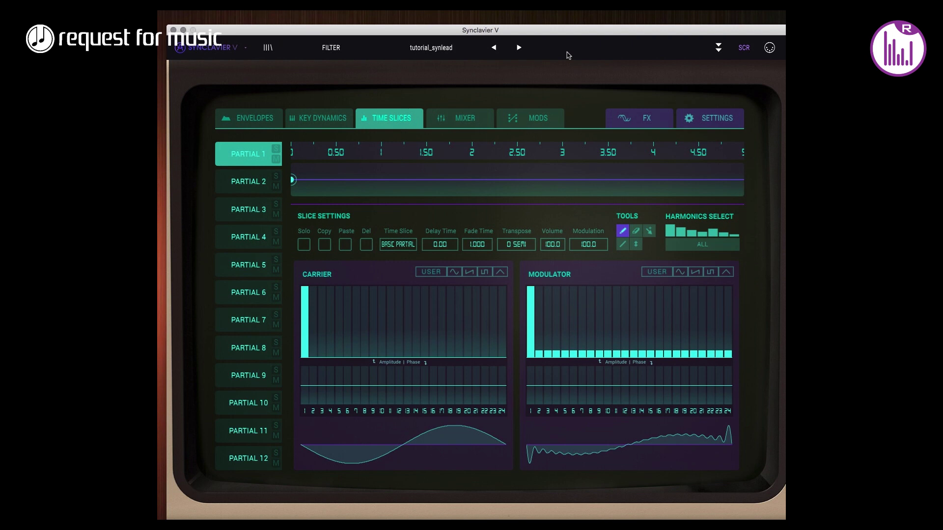
{"action": "left_click", "coordinate": [518, 47]}
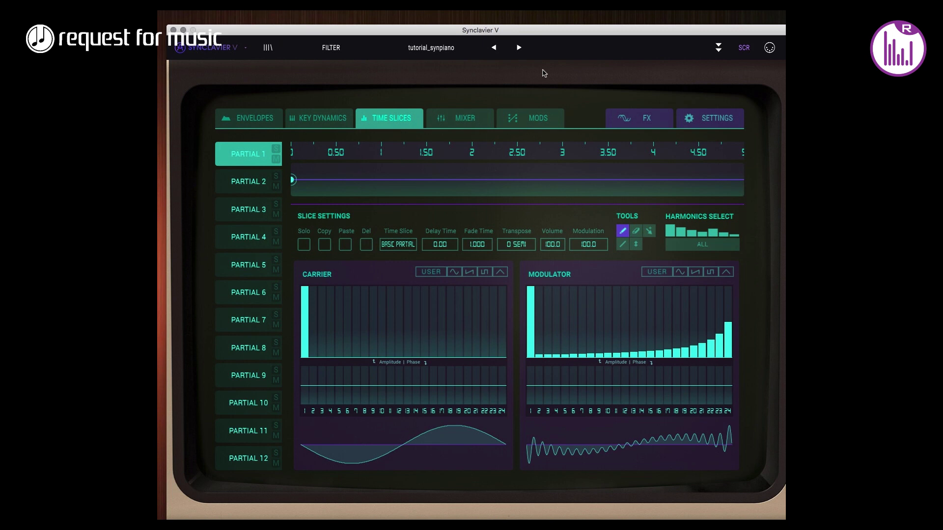
{"action": "left_click", "coordinate": [520, 48]}
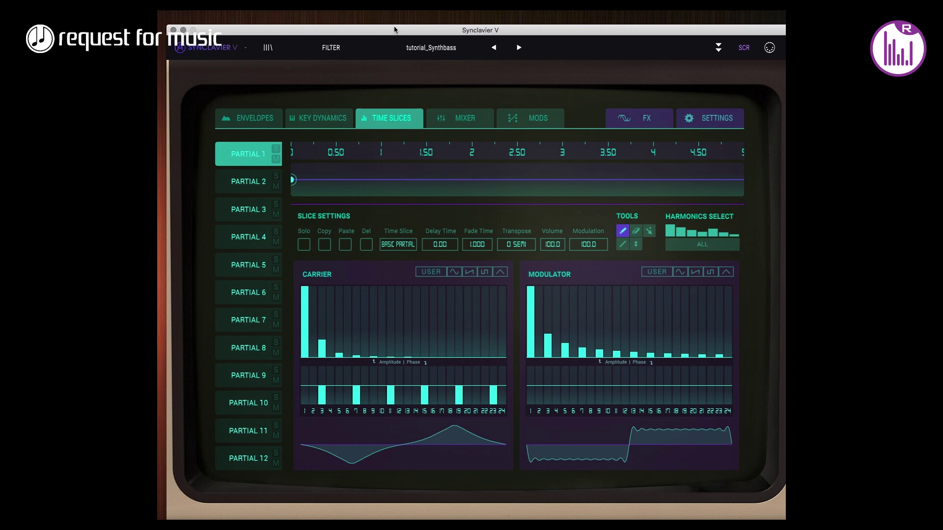
Step: Move the Synclavier V window out of the way, switch to RFM-R and choose its 000 SimpleSine preset
{"action": "left_click_drag", "start_coordinate": [384, 29], "coordinate": [815, 525]}
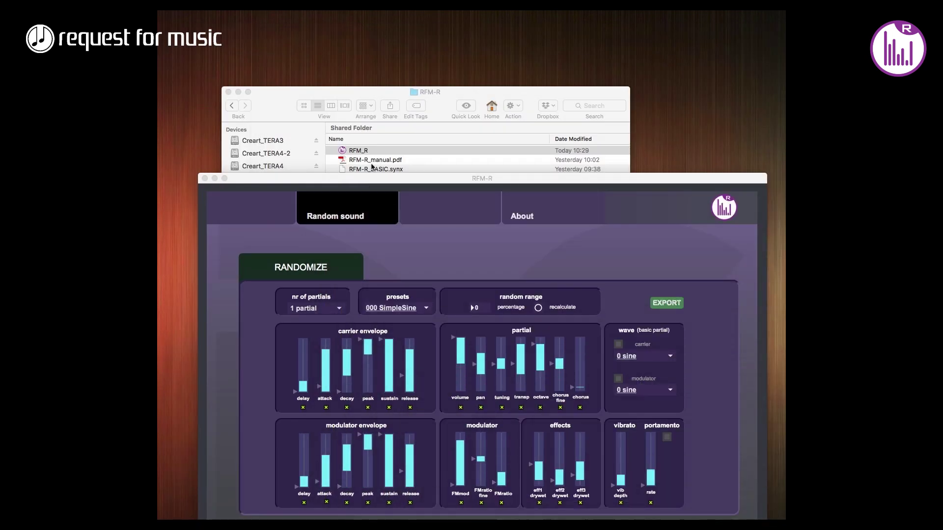
{"action": "left_click_drag", "start_coordinate": [385, 179], "coordinate": [371, 51]}
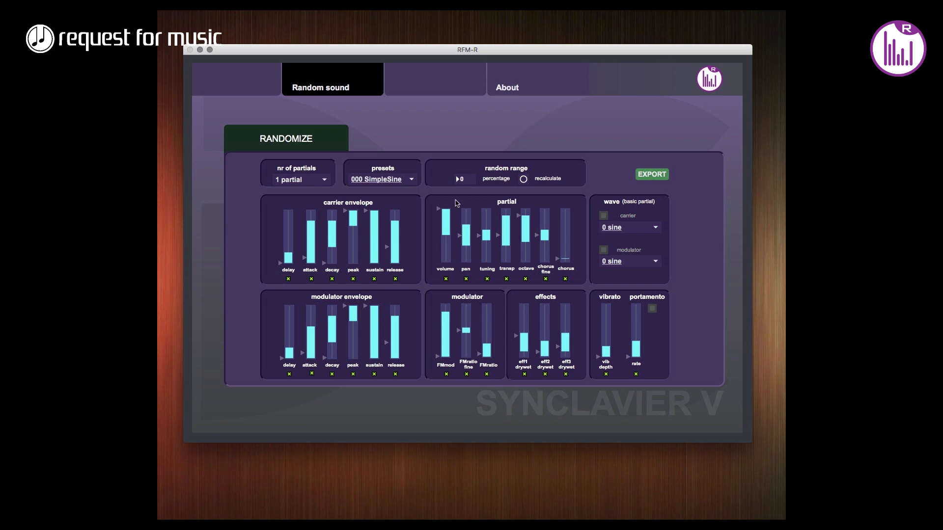
{"action": "left_click", "coordinate": [384, 183]}
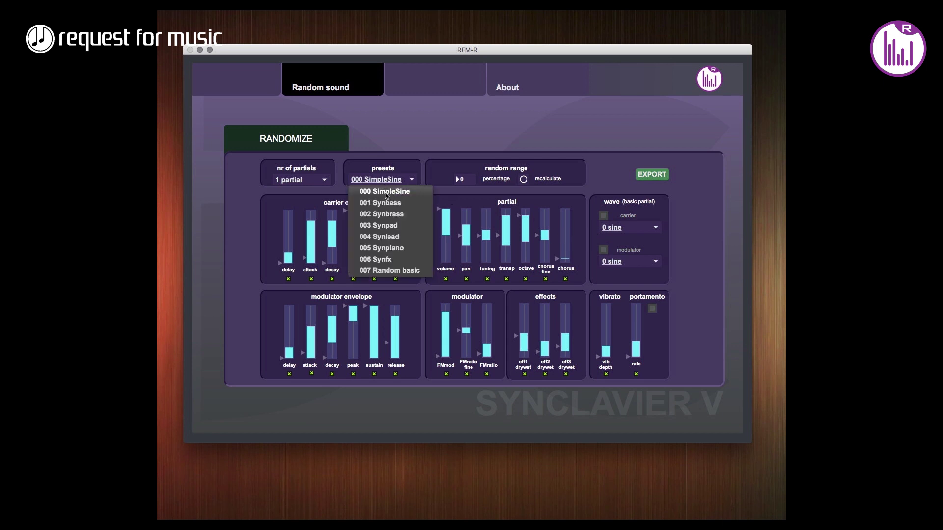
{"action": "left_click", "coordinate": [385, 192]}
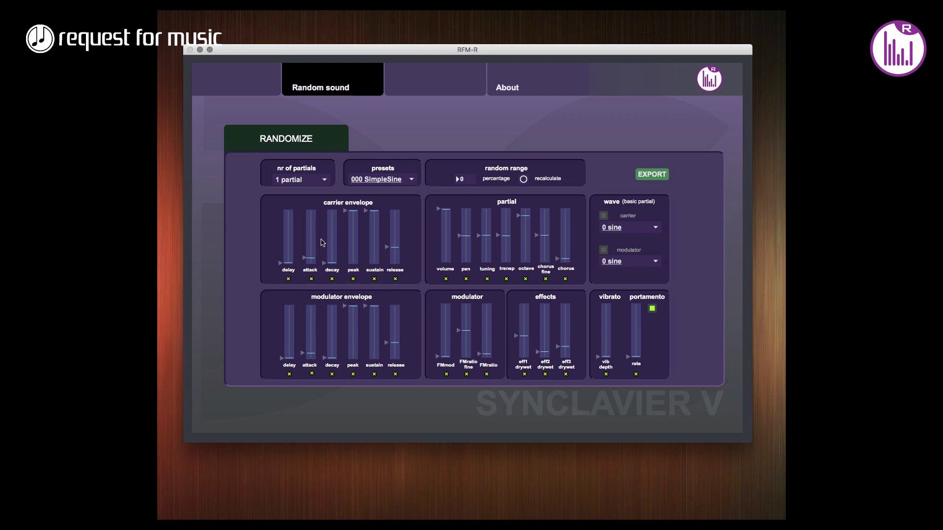
Step: Try out random ranges by hand on the carrier envelope sliders from attack to release and on the partial sliders
{"action": "left_click", "coordinate": [309, 222]}
{"action": "left_click", "coordinate": [332, 241]}
{"action": "left_click", "coordinate": [353, 229]}
{"action": "left_click", "coordinate": [374, 249]}
{"action": "left_click", "coordinate": [395, 224]}
{"action": "left_click", "coordinate": [447, 247]}
{"action": "left_click", "coordinate": [467, 225]}
{"action": "left_click", "coordinate": [487, 247]}
{"action": "left_click", "coordinate": [506, 228]}
{"action": "left_click", "coordinate": [545, 253]}
{"action": "left_click", "coordinate": [562, 234]}
Step: Readjust the carrier envelope's attack range, and recalculate the random ranges at 0 percent
{"action": "left_click_drag", "start_coordinate": [311, 220], "coordinate": [312, 250]}
{"action": "left_click", "coordinate": [313, 253]}
{"action": "left_click", "coordinate": [524, 180]}
Step: Set the random range percentage to 100 and recalculate the slider ranges repeatedly
{"action": "left_click_drag", "start_coordinate": [461, 183], "coordinate": [461, 167]}
{"action": "left_click", "coordinate": [524, 180]}
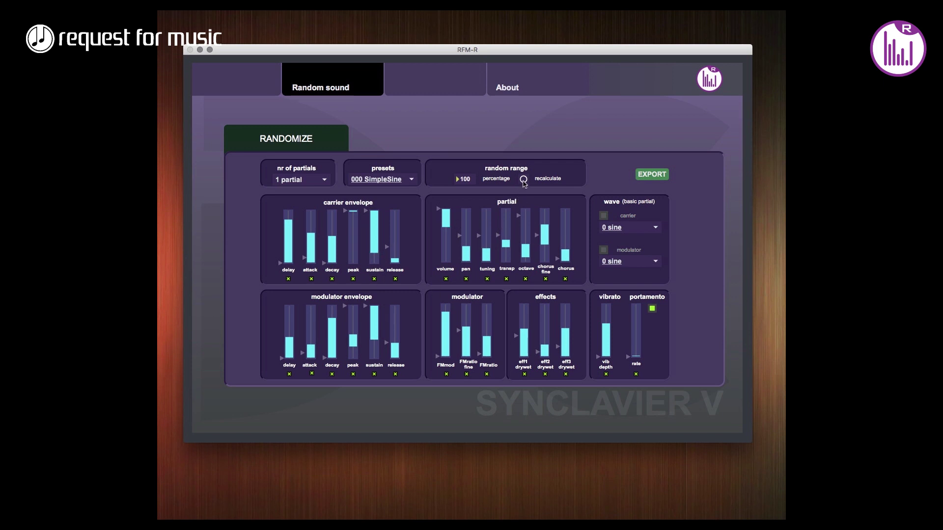
{"action": "left_click", "coordinate": [523, 179]}
{"action": "left_click", "coordinate": [523, 179]}
{"action": "left_click", "coordinate": [523, 179]}
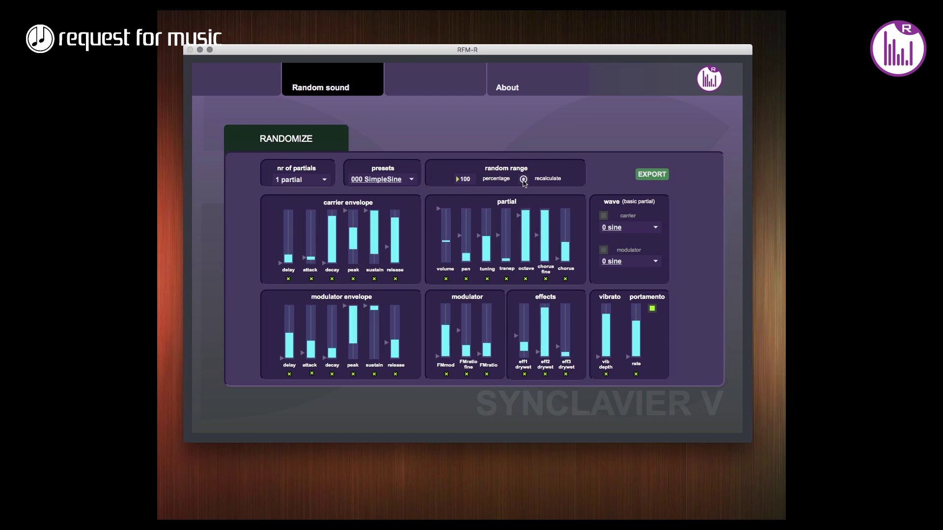
{"action": "left_click", "coordinate": [524, 180]}
{"action": "left_click", "coordinate": [523, 179]}
{"action": "left_click", "coordinate": [524, 179]}
{"action": "left_click", "coordinate": [524, 179]}
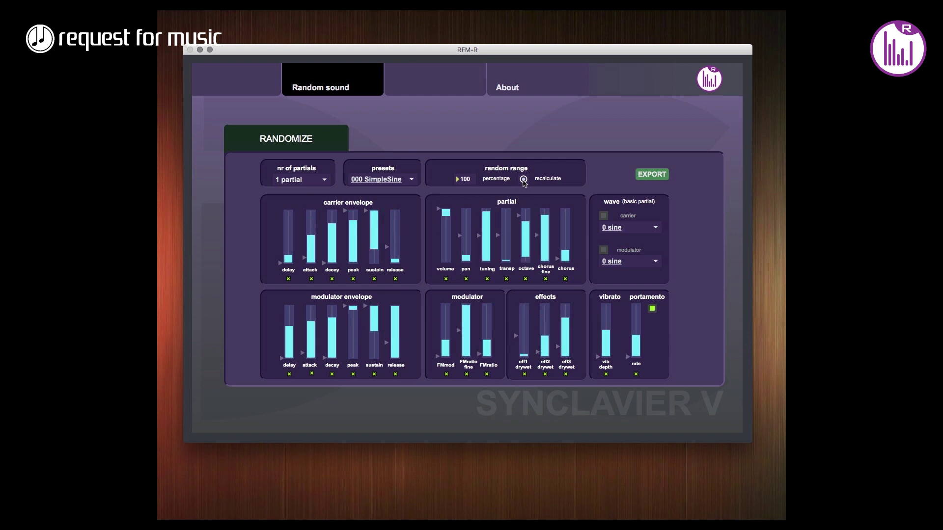
{"action": "left_click", "coordinate": [523, 179]}
{"action": "left_click", "coordinate": [524, 179]}
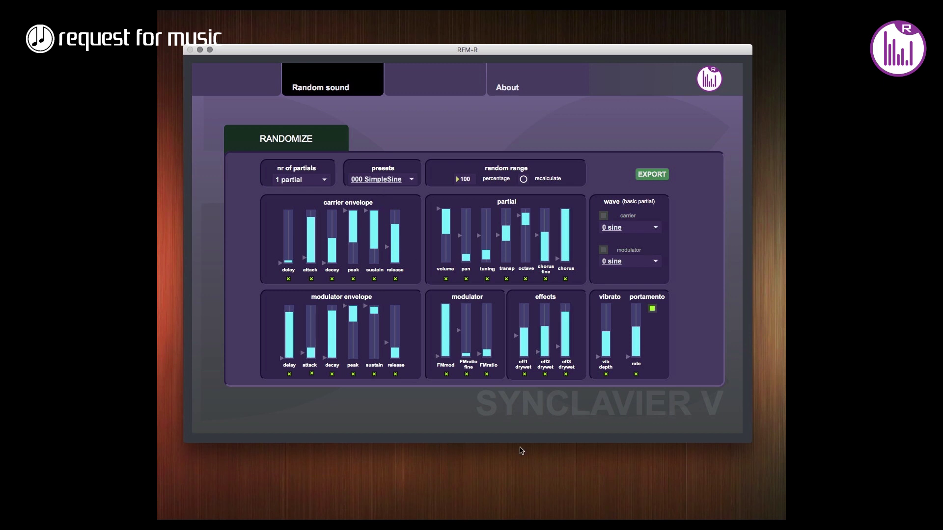
Step: Export the randomized sound to the RFM-R folder and bring that folder into view
{"action": "left_click", "coordinate": [461, 516]}
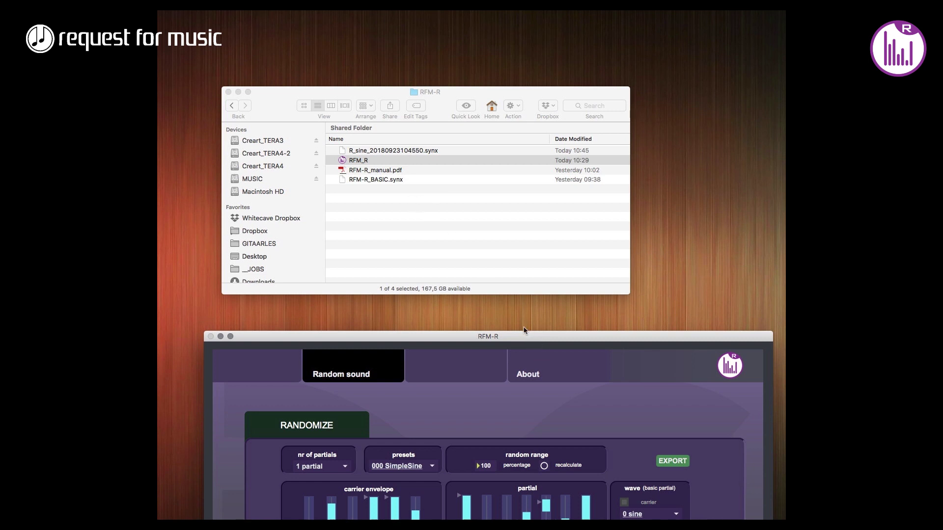
Step: Switch to Synclavier V and import the preset file R_sine_20180923104550.synx from the RFM-R folder
{"action": "left_click_drag", "start_coordinate": [525, 339], "coordinate": [523, 281]}
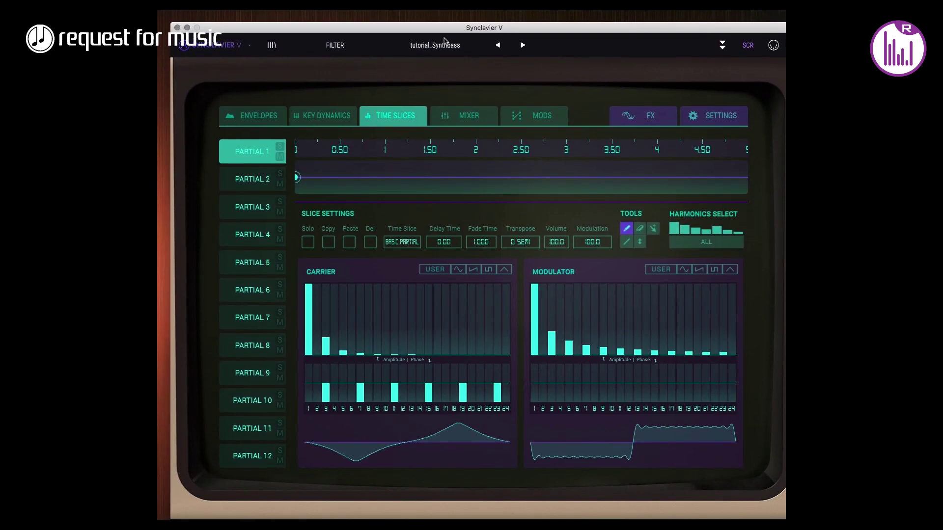
{"action": "left_click", "coordinate": [232, 45]}
{"action": "left_click", "coordinate": [189, 89]}
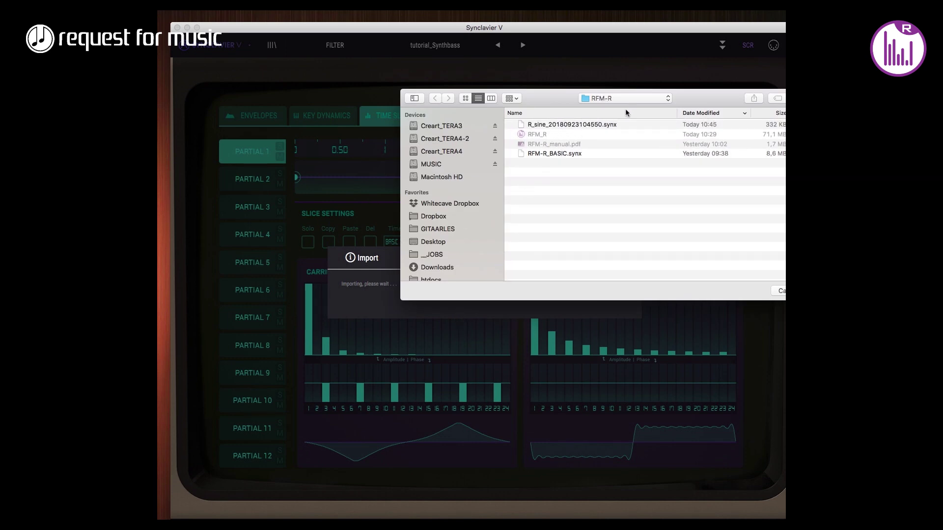
{"action": "double_click", "coordinate": [568, 124]}
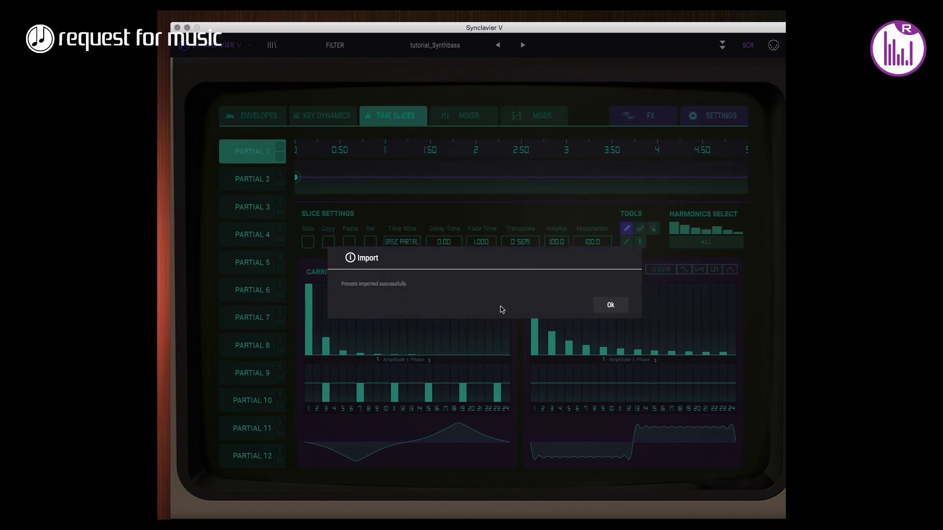
{"action": "left_click", "coordinate": [609, 305]}
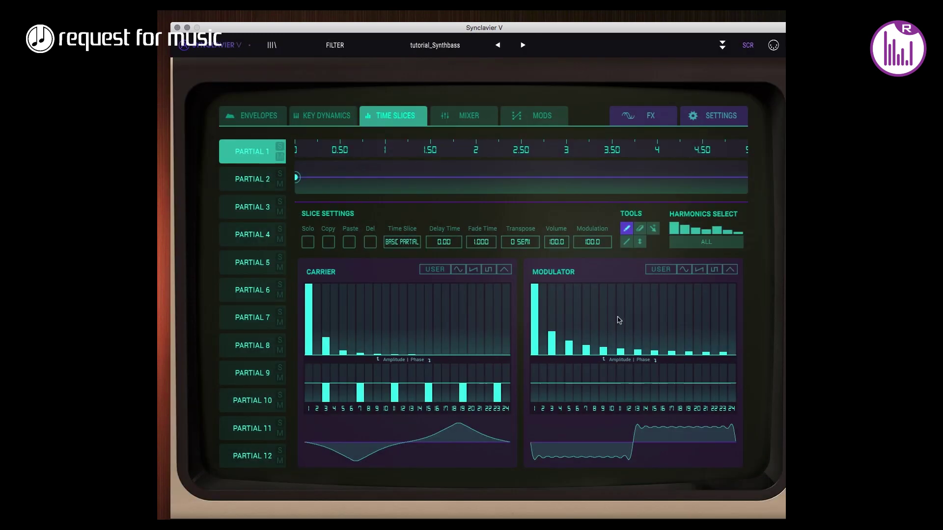
{"action": "left_click", "coordinate": [271, 47]}
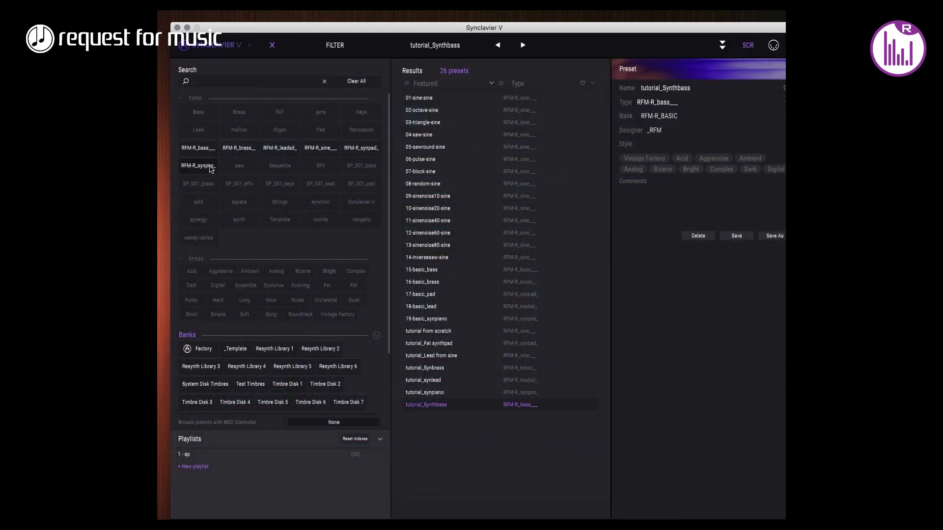
{"action": "left_click", "coordinate": [324, 154]}
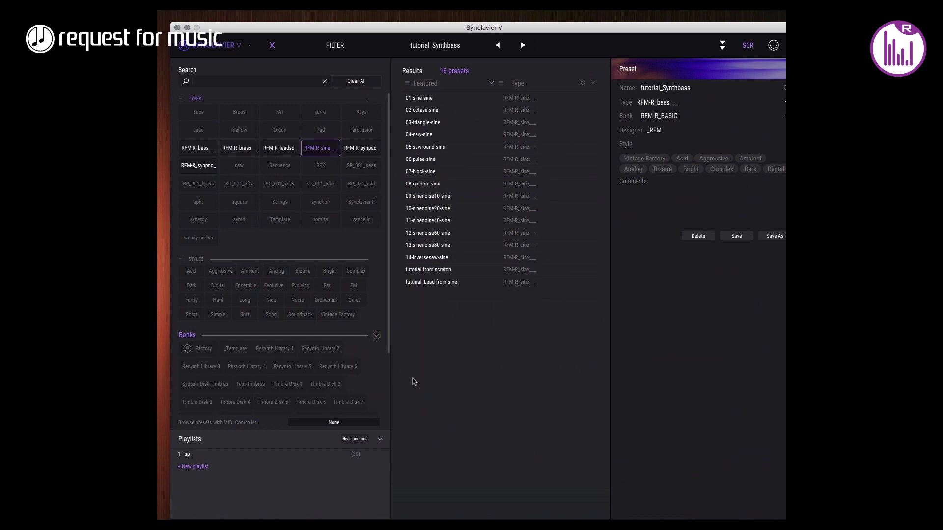
{"action": "scroll", "coordinate": [381, 374], "scroll_direction": "down", "scroll_amount": 3}
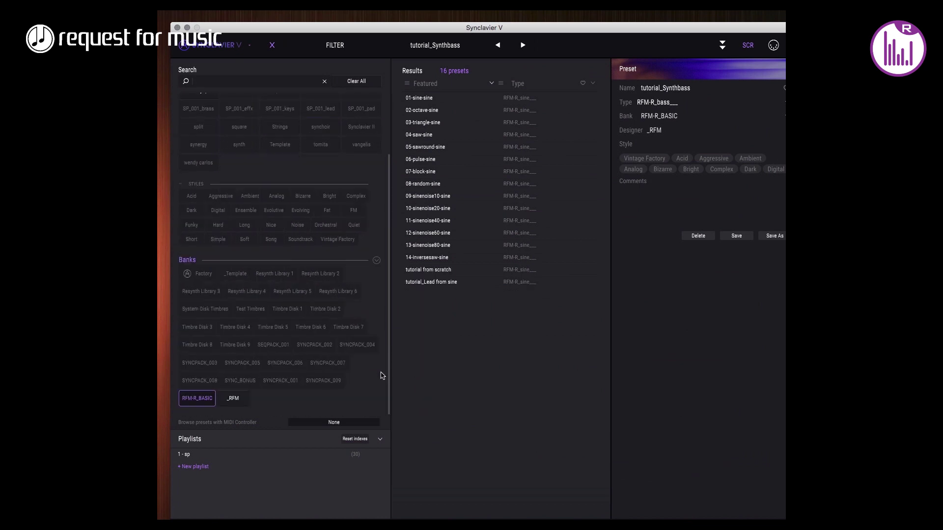
{"action": "left_click", "coordinate": [234, 399]}
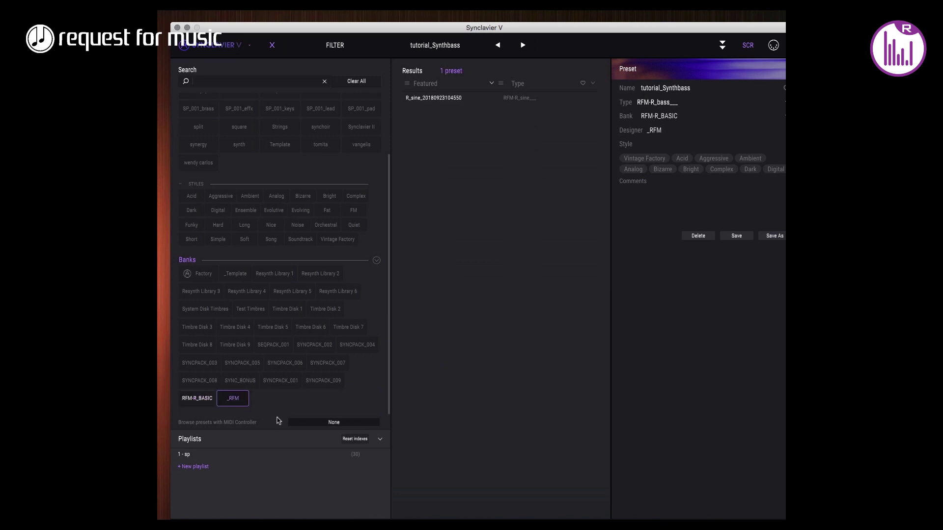
{"action": "left_click", "coordinate": [421, 100]}
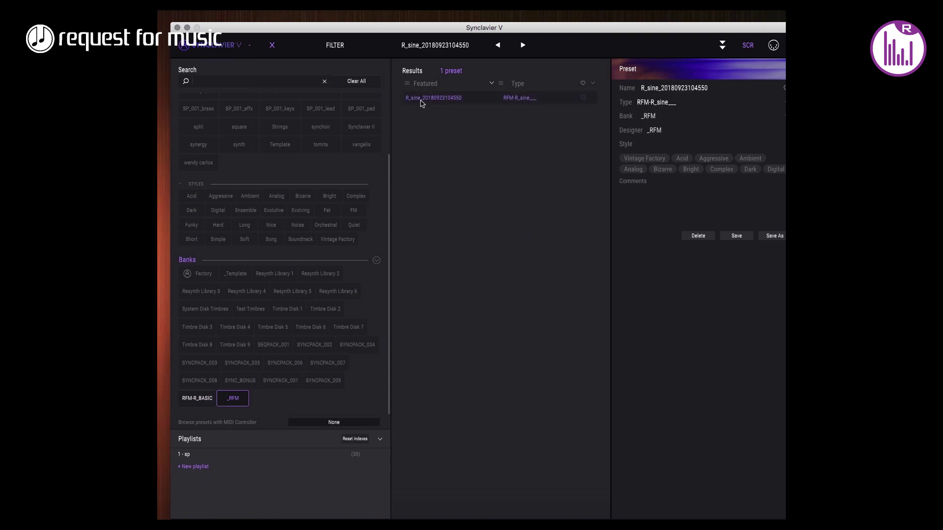
{"action": "double_click", "coordinate": [421, 100]}
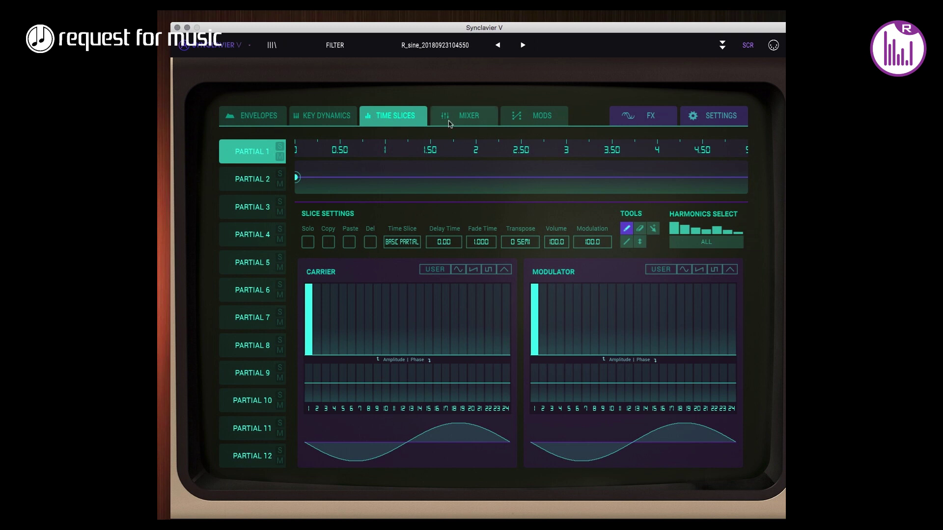
Step: Examine partial 1's amplitude and harmonic envelopes at different time scales, along with its time slices and mixer settings
{"action": "left_click", "coordinate": [252, 122]}
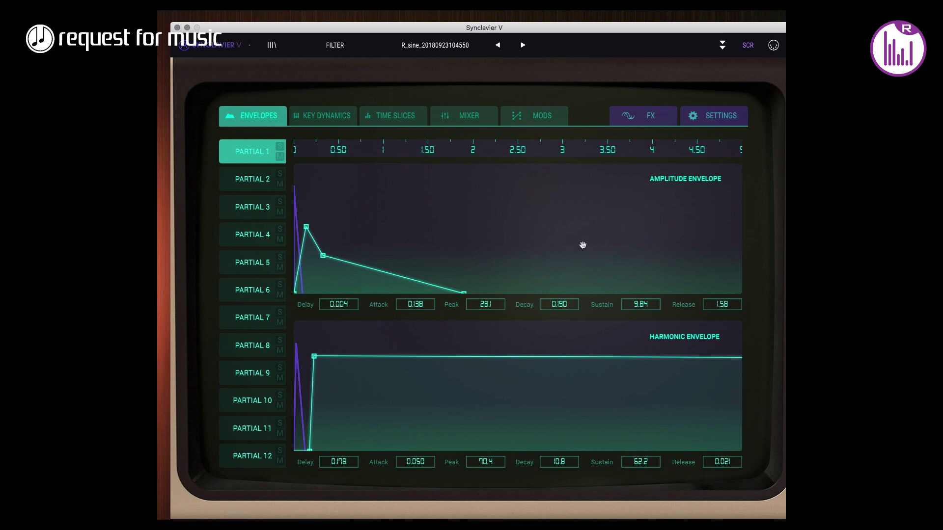
{"action": "left_click_drag", "start_coordinate": [575, 149], "coordinate": [578, 111]}
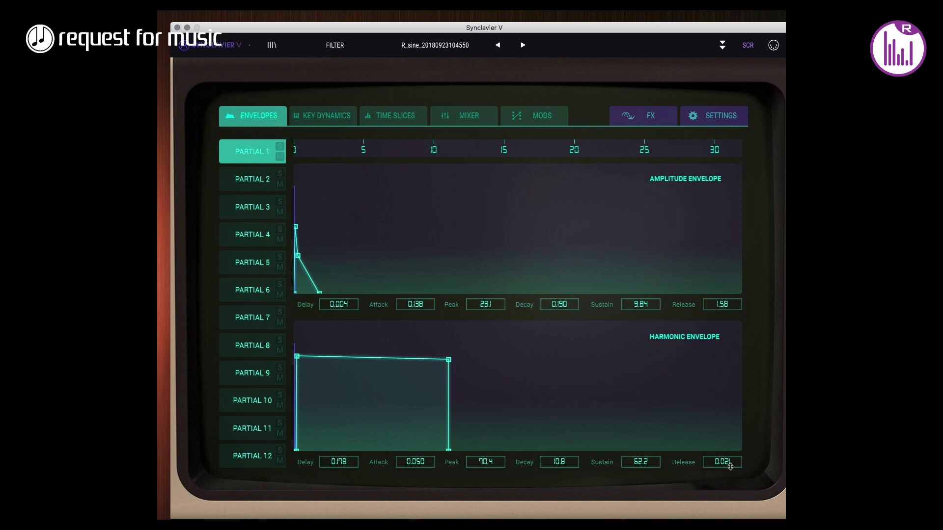
{"action": "left_click_drag", "start_coordinate": [467, 152], "coordinate": [777, 141]}
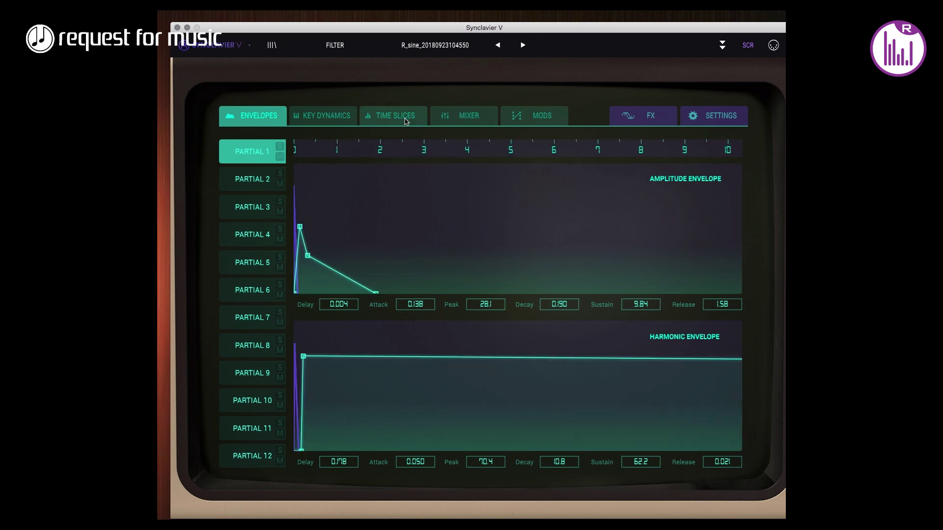
{"action": "left_click", "coordinate": [405, 117]}
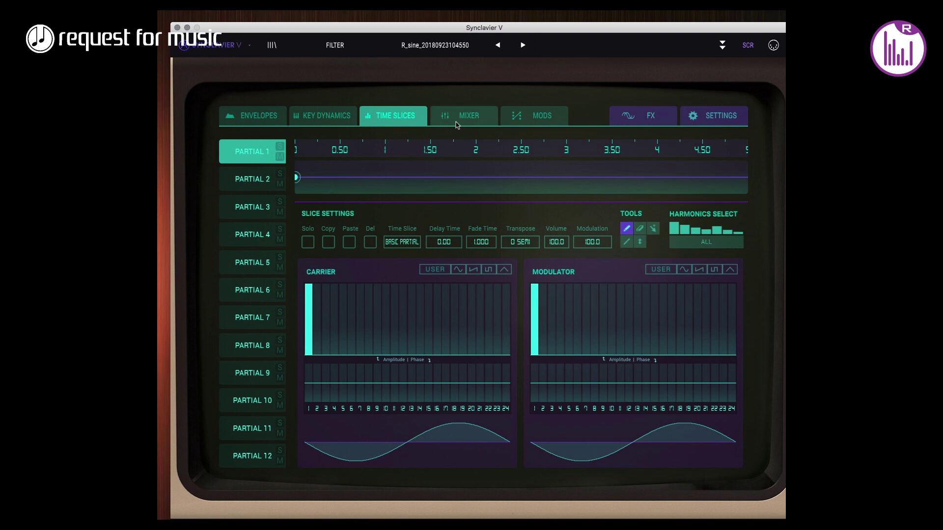
{"action": "left_click", "coordinate": [456, 120]}
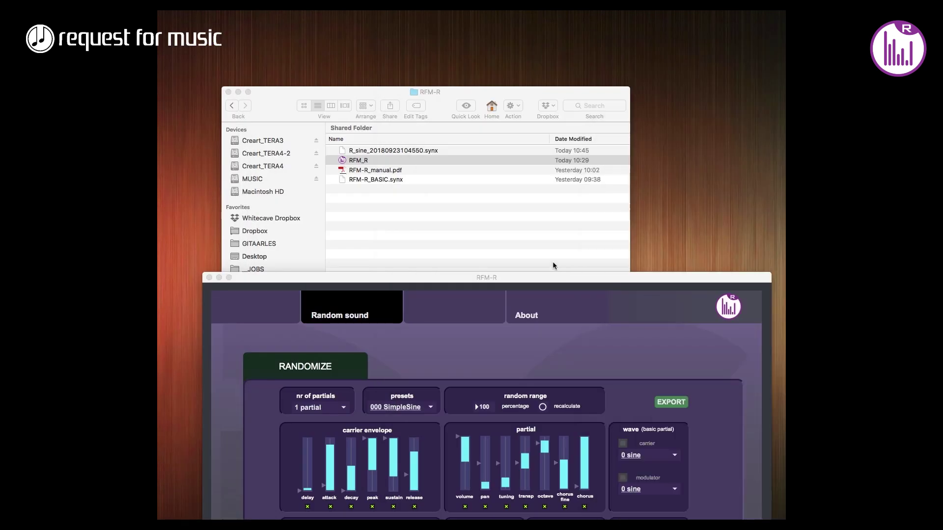
Step: Switch to RFM-R, load the 003 Synpad preset, and recalculate its slider ranges with the random range at 19 percent
{"action": "left_click_drag", "start_coordinate": [554, 279], "coordinate": [545, 49]}
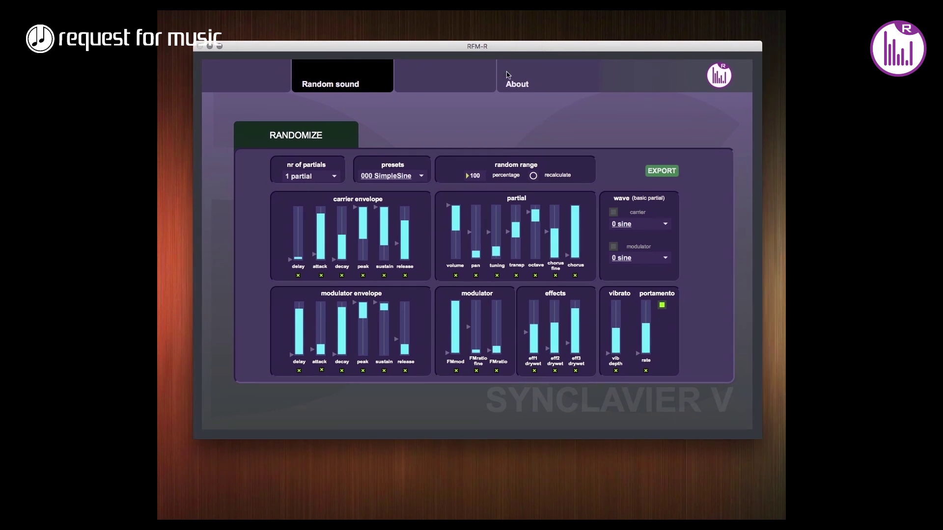
{"action": "left_click", "coordinate": [392, 178]}
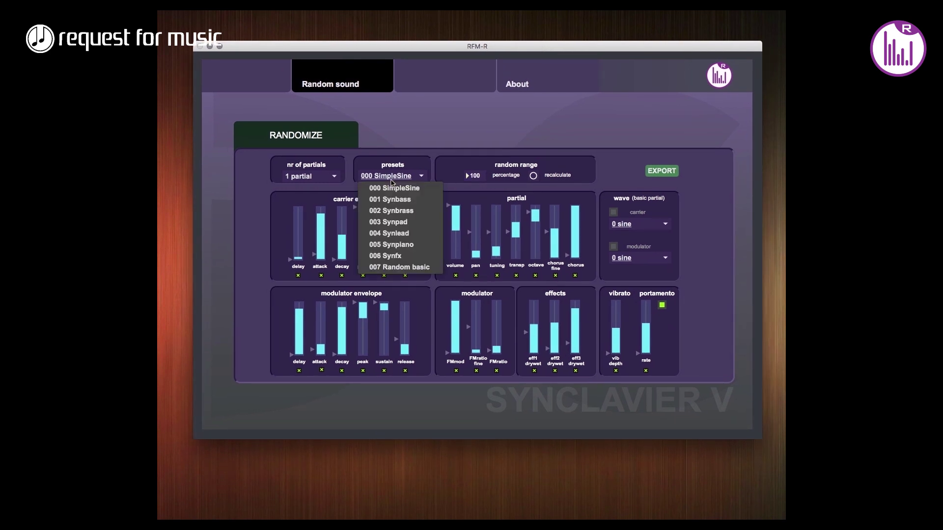
{"action": "left_click", "coordinate": [392, 223]}
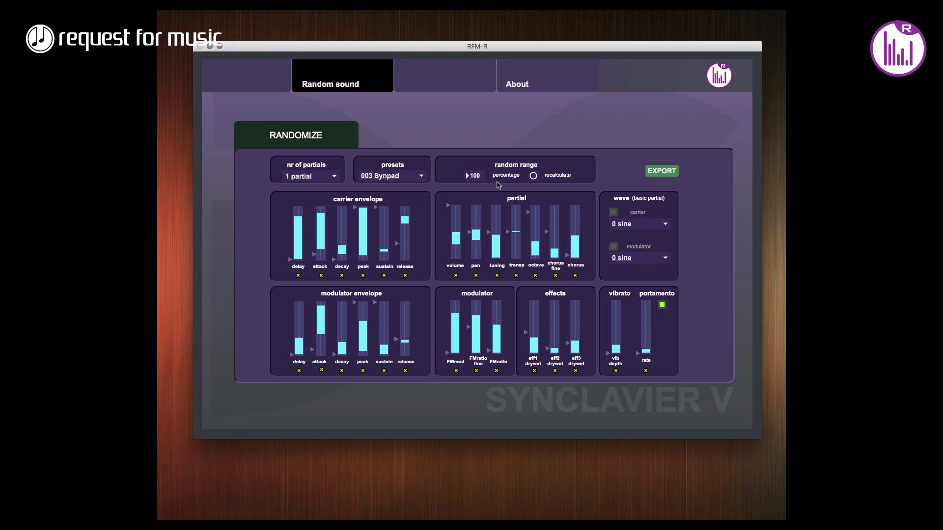
{"action": "left_click_drag", "start_coordinate": [472, 176], "coordinate": [473, 444]}
{"action": "left_click", "coordinate": [534, 176]}
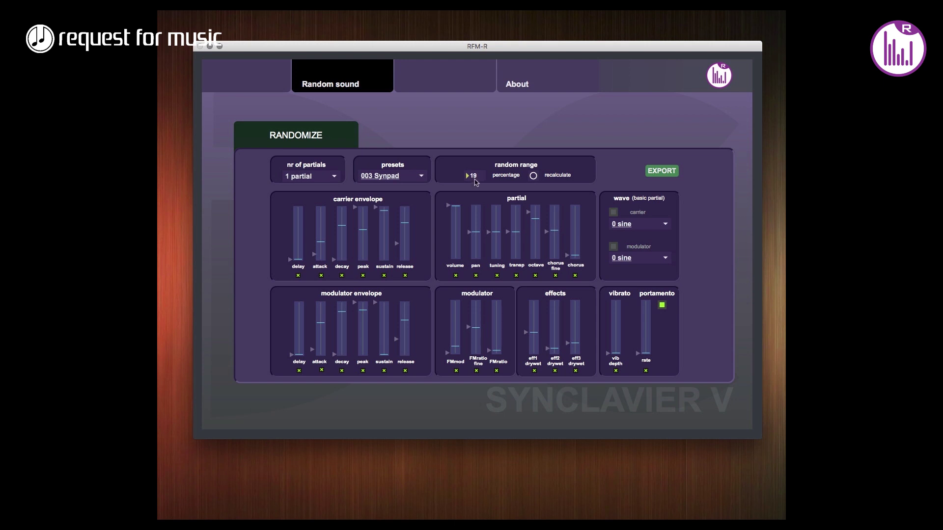
{"action": "left_click", "coordinate": [533, 176]}
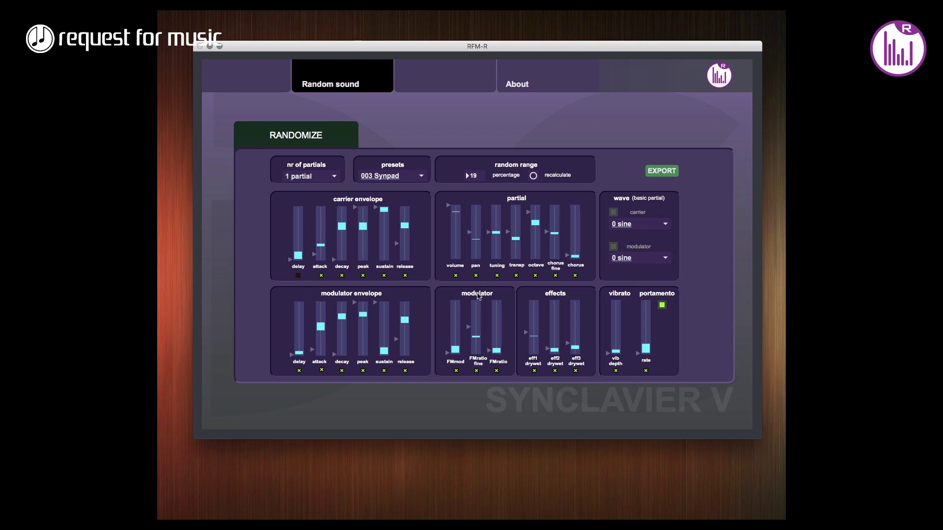
Step: Turn off randomization for the modulator envelope's delay, the partial's transp, octave and chorus, and the modulator's FMratio
{"action": "left_click", "coordinate": [300, 371]}
{"action": "left_click", "coordinate": [516, 276]}
{"action": "left_click", "coordinate": [535, 276]}
{"action": "left_click", "coordinate": [575, 276]}
{"action": "left_click", "coordinate": [496, 371]}
Step: Set the basic partial's carrier wave to 3 saw and its modulator wave to 2 triangle, and recalculate the random ranges
{"action": "left_click", "coordinate": [625, 227]}
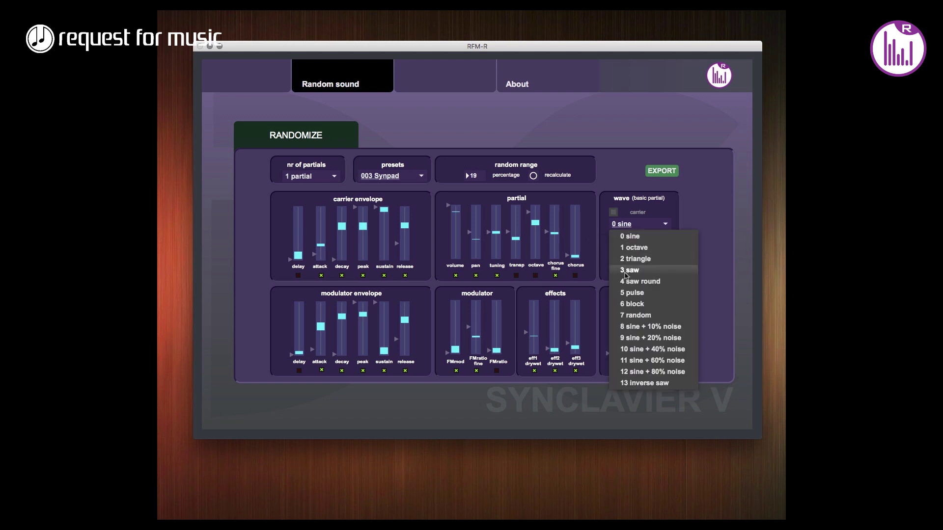
{"action": "left_click", "coordinate": [626, 275]}
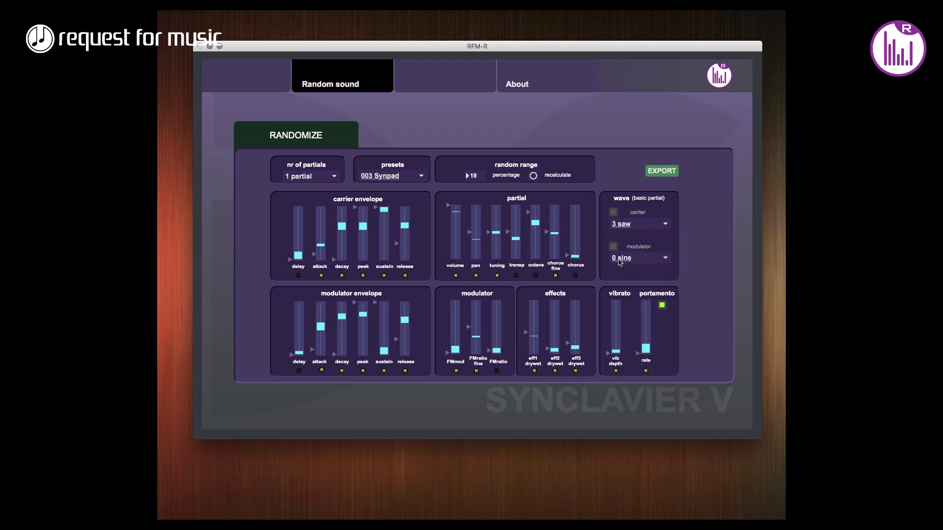
{"action": "left_click", "coordinate": [615, 260]}
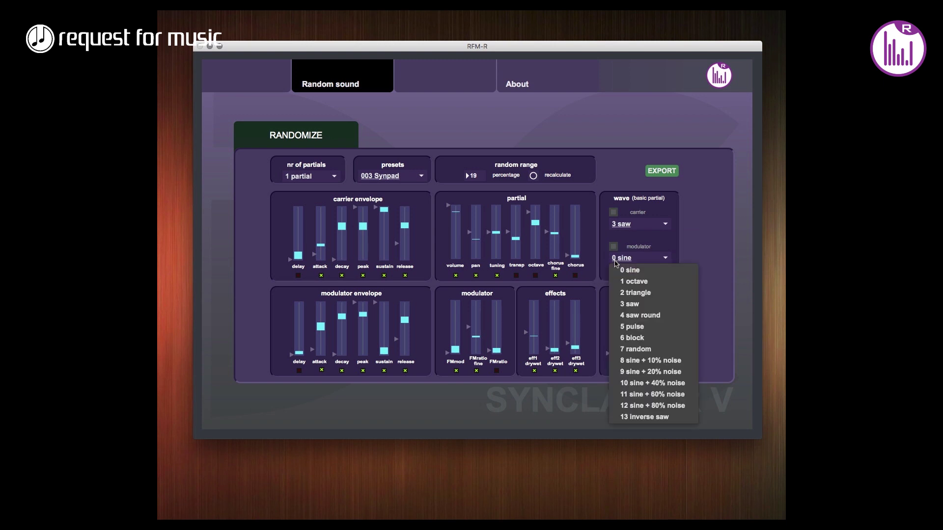
{"action": "left_click", "coordinate": [629, 294]}
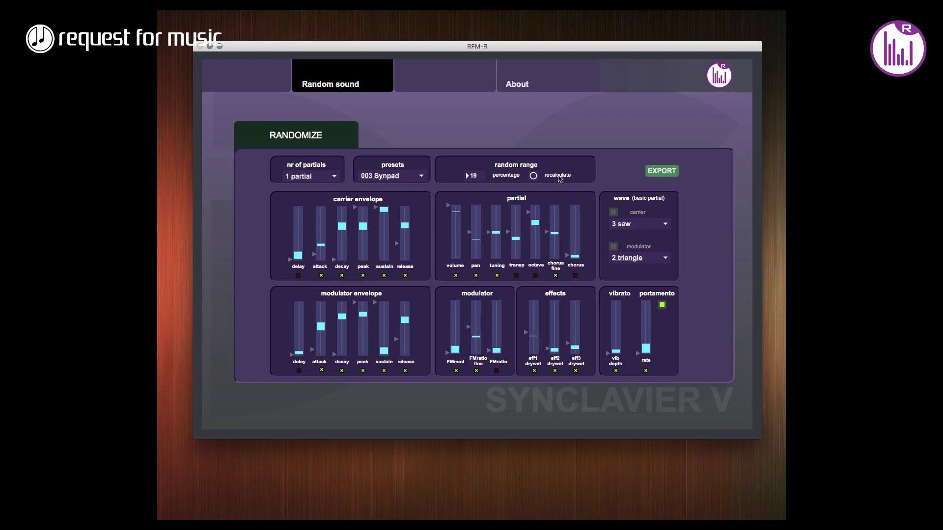
{"action": "left_click", "coordinate": [533, 176]}
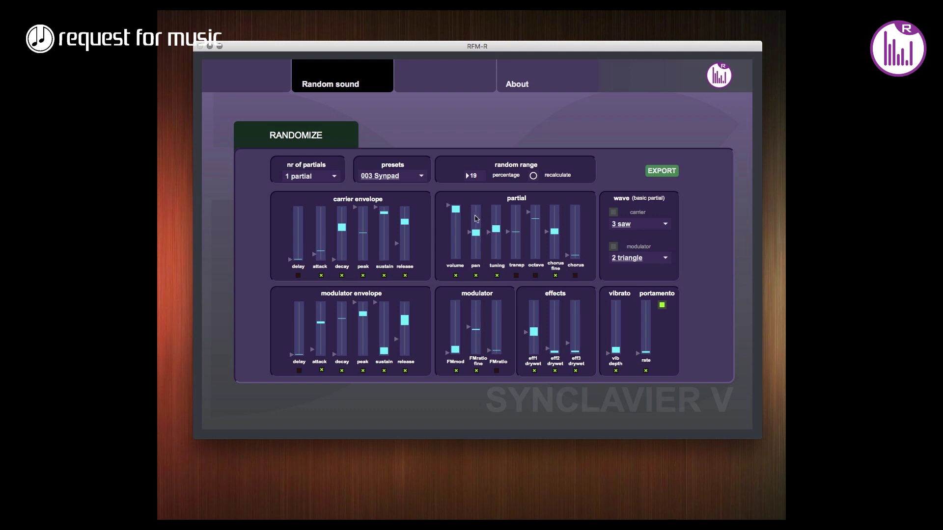
Step: Set the number of partials to 4 and adjust the random range of the partial's pan by hand
{"action": "left_click", "coordinate": [317, 178]}
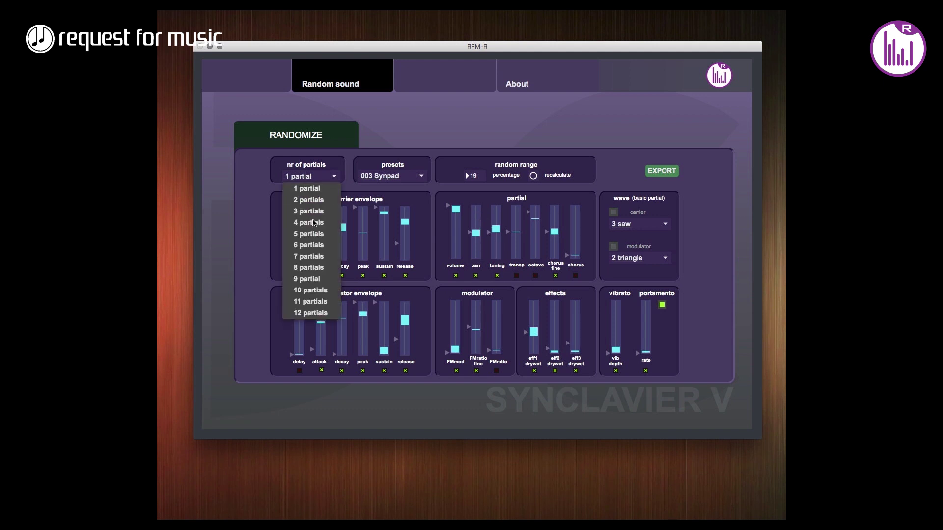
{"action": "left_click", "coordinate": [313, 223]}
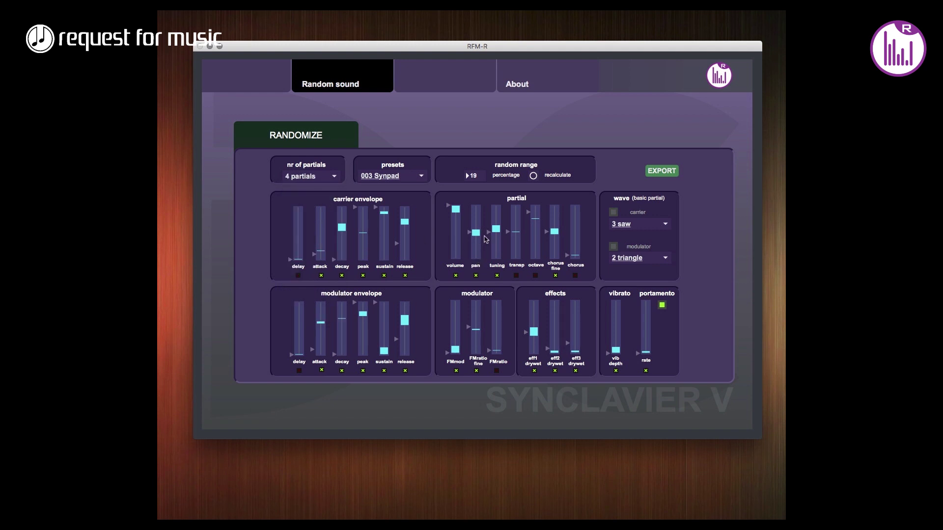
{"action": "left_click_drag", "start_coordinate": [478, 221], "coordinate": [497, 236]}
Step: Switch to Synclavier V and import the preset file R_spad_20180923105015.synx from the RFM-R folder
{"action": "left_click_drag", "start_coordinate": [414, 45], "coordinate": [440, 79]}
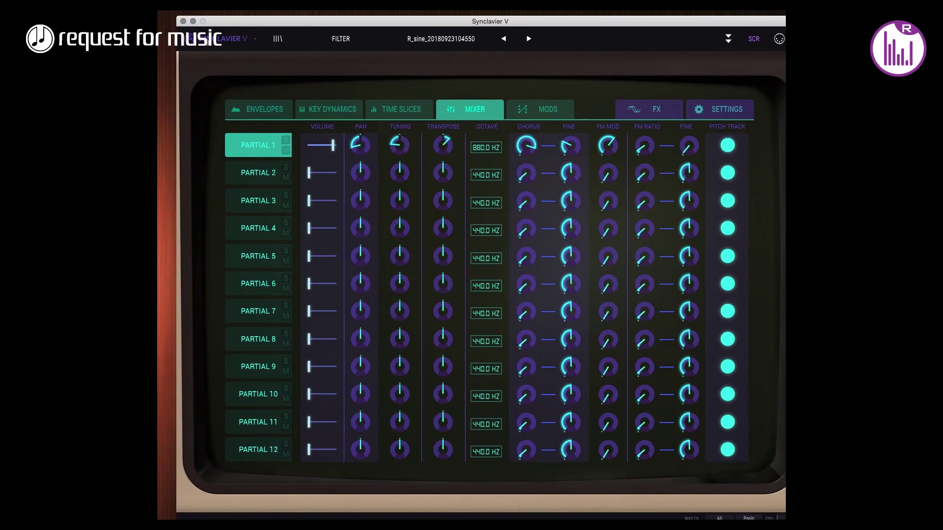
{"action": "left_click", "coordinate": [206, 40]}
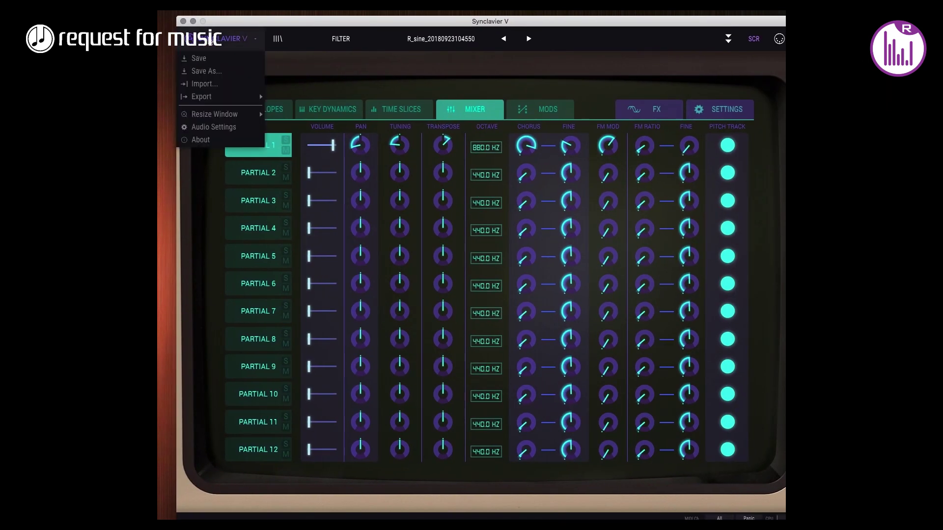
{"action": "left_click", "coordinate": [204, 83]}
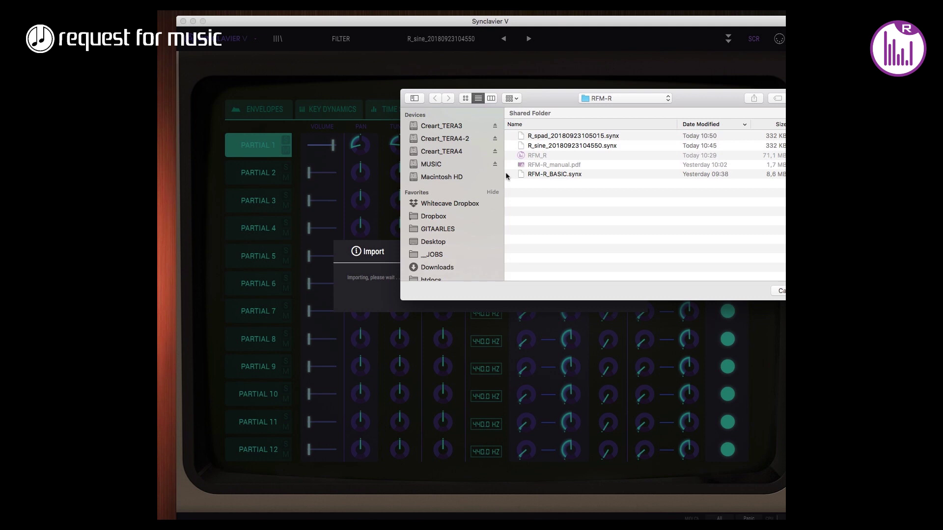
{"action": "double_click", "coordinate": [556, 139]}
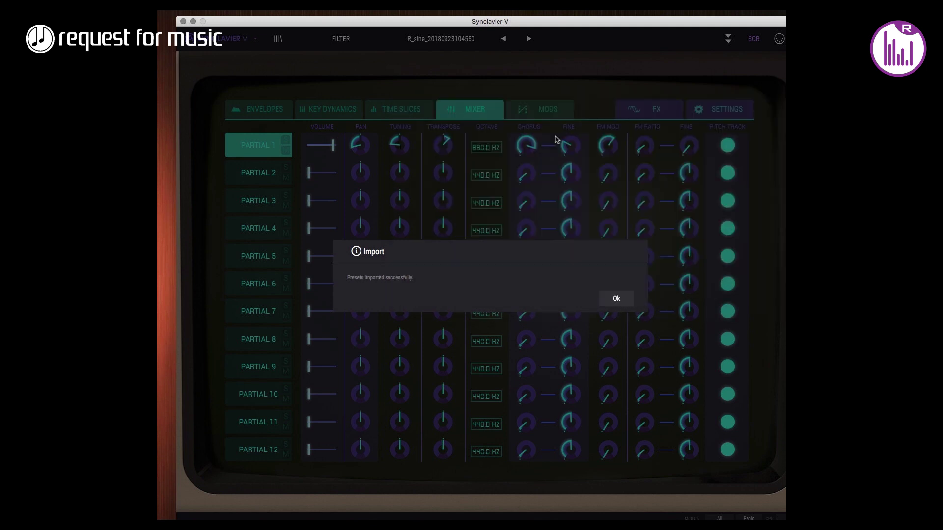
{"action": "left_click", "coordinate": [612, 298]}
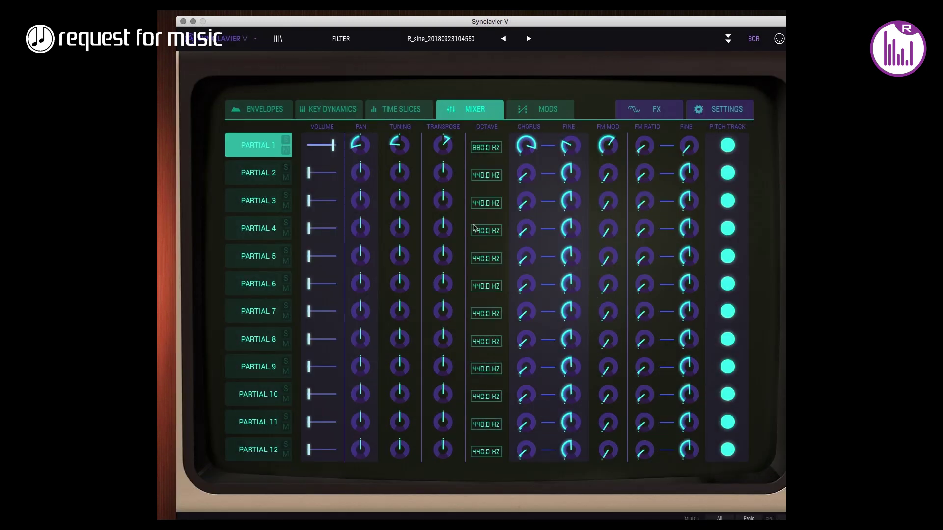
{"action": "left_click", "coordinate": [277, 38]}
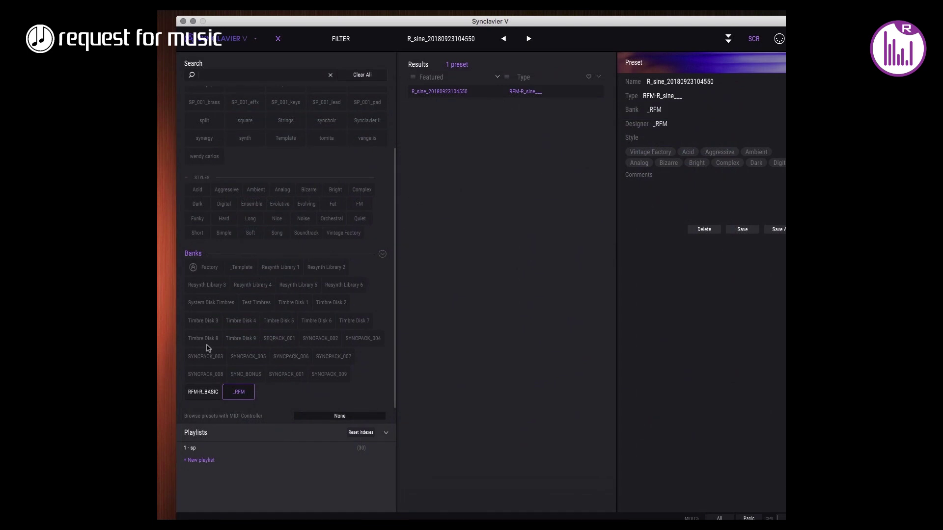
{"action": "scroll", "coordinate": [187, 226], "scroll_direction": "up", "scroll_amount": 3}
{"action": "left_click", "coordinate": [329, 142]}
{"action": "scroll", "coordinate": [329, 324], "scroll_direction": "down", "scroll_amount": 3}
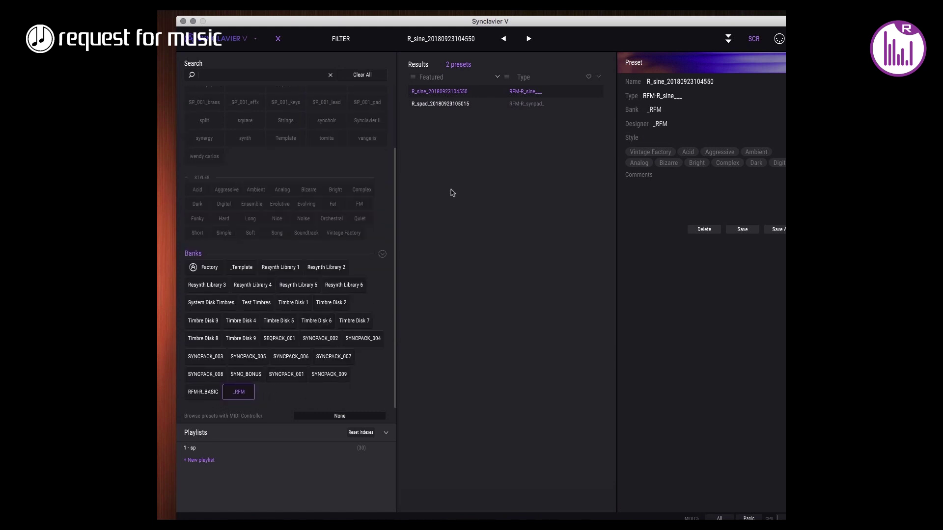
{"action": "double_click", "coordinate": [446, 109]}
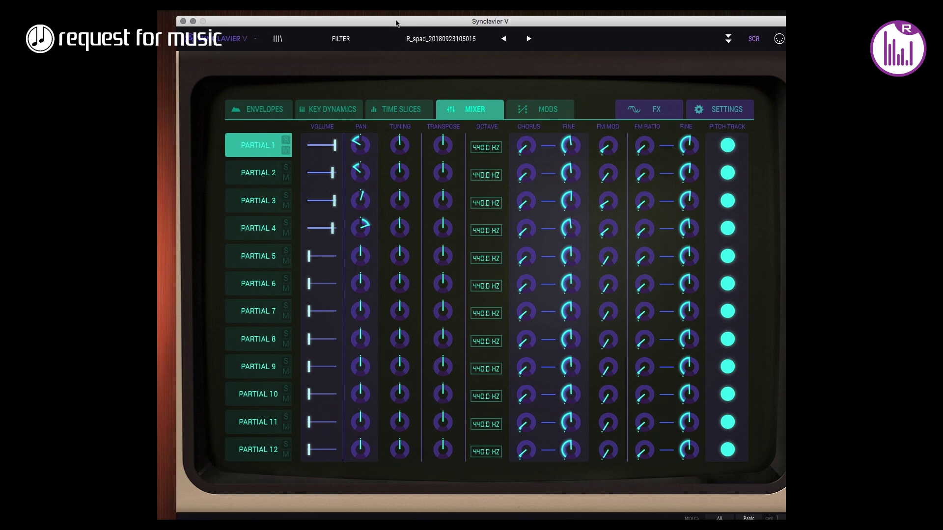
Step: Switch to RFM-R, set the basic partial's modulator wave to 9 sine + 20% noise and the number of partials to 6
{"action": "left_click_drag", "start_coordinate": [397, 23], "coordinate": [459, 255]}
{"action": "left_click", "coordinate": [430, 82]}
{"action": "left_click_drag", "start_coordinate": [430, 82], "coordinate": [418, 26]}
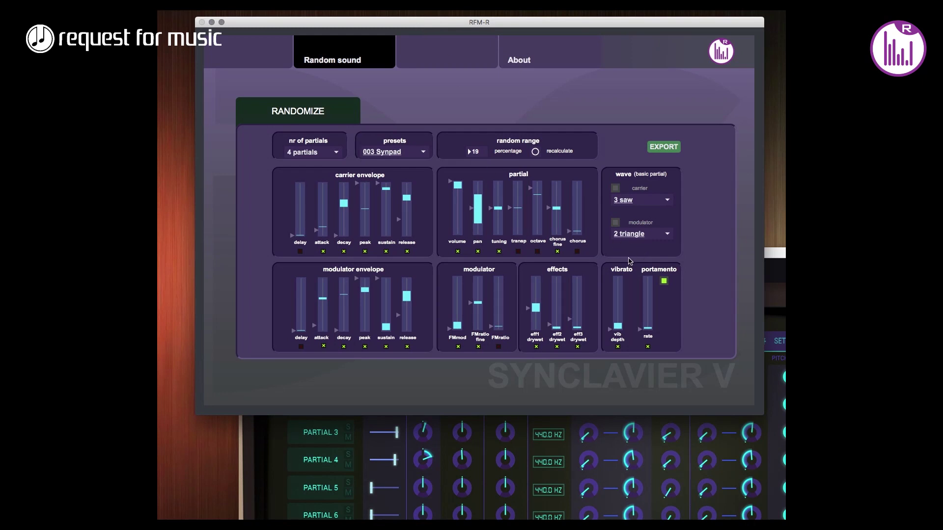
{"action": "left_click", "coordinate": [628, 235]}
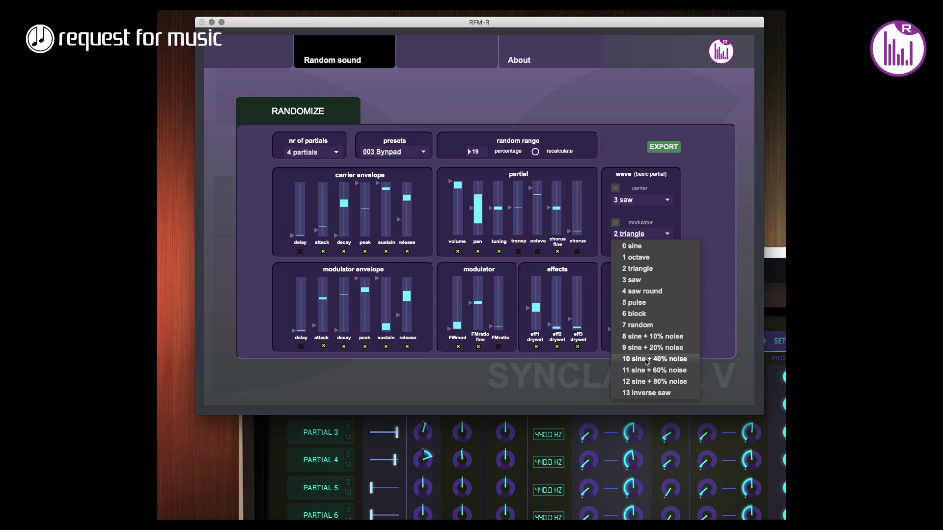
{"action": "left_click", "coordinate": [646, 348]}
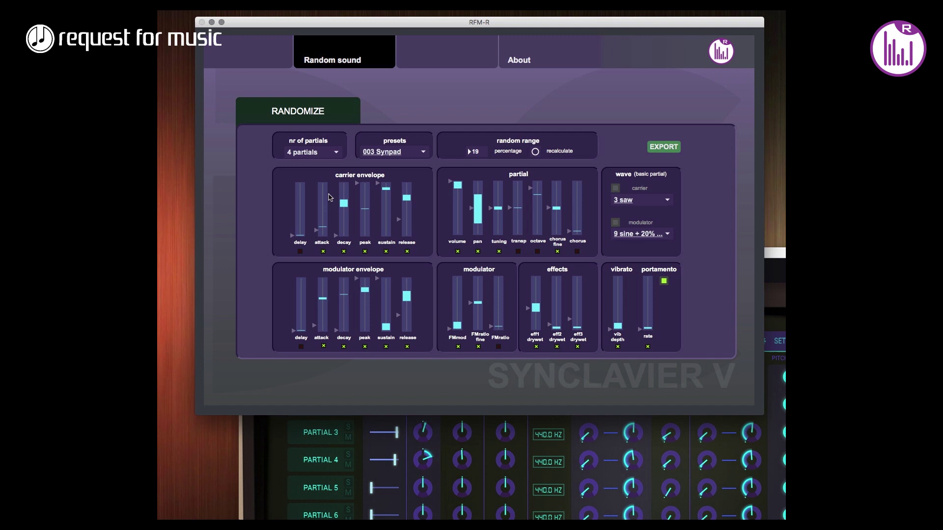
{"action": "left_click", "coordinate": [299, 158]}
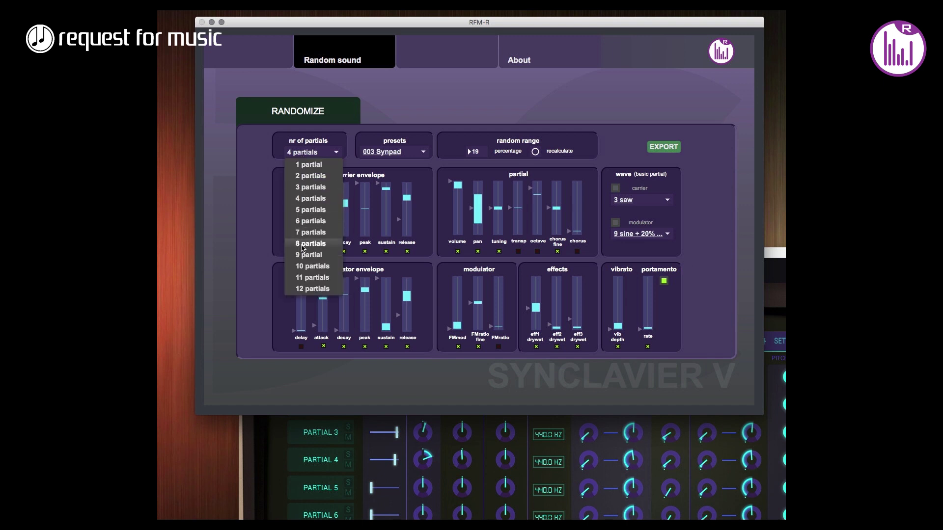
{"action": "left_click", "coordinate": [306, 223]}
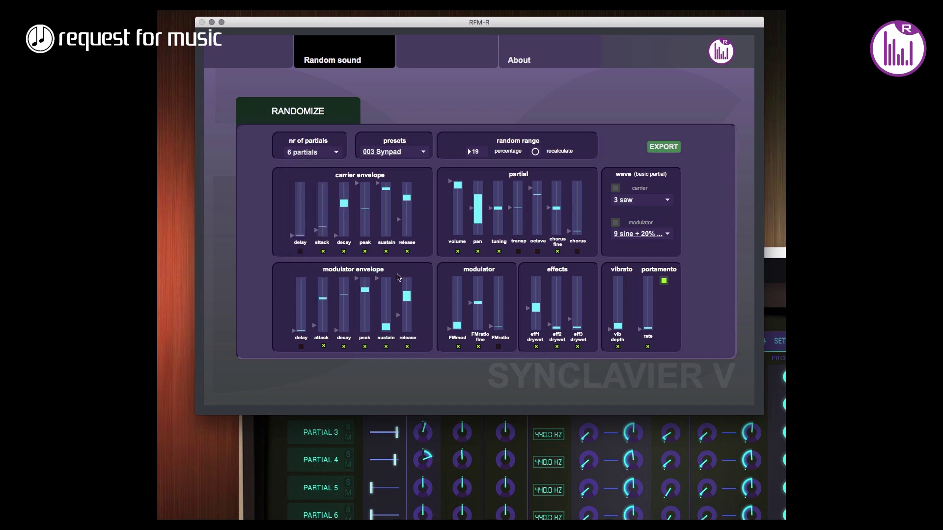
Step: Widen the random ranges of the partial's volume and the modulator's FMmod by hand
{"action": "left_click", "coordinate": [456, 193]}
{"action": "left_click_drag", "start_coordinate": [457, 194], "coordinate": [457, 206]}
{"action": "left_click", "coordinate": [457, 320]}
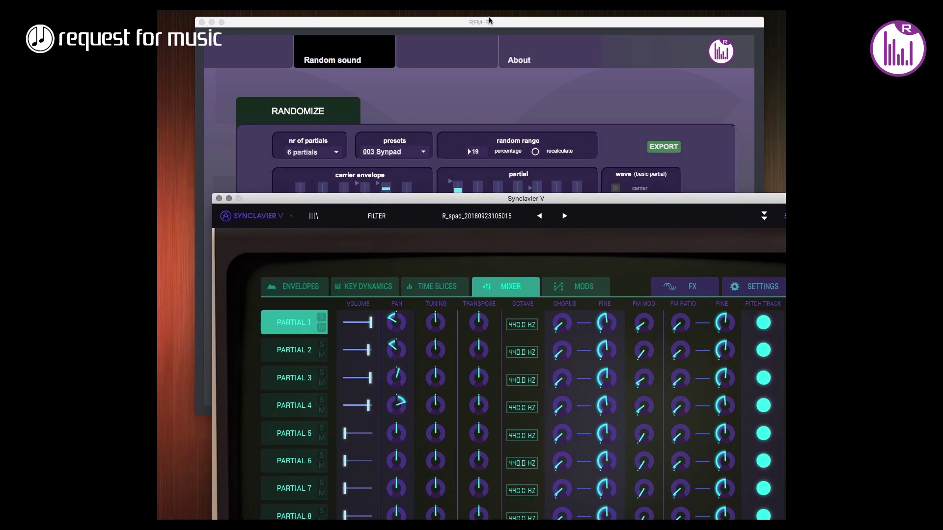
{"action": "left_click_drag", "start_coordinate": [490, 20], "coordinate": [480, 39]}
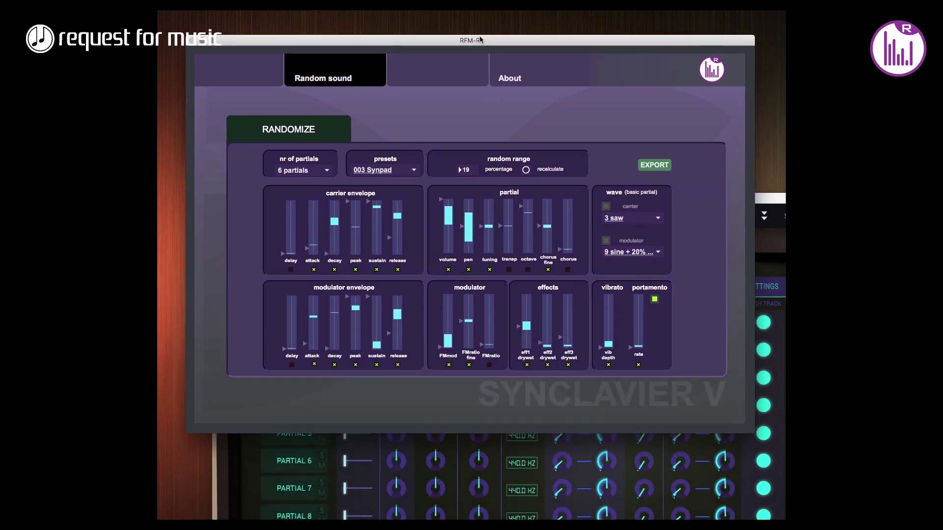
Step: Switch to Synclavier V and import the preset file R_spad_20180923105133.synx
{"action": "left_click", "coordinate": [775, 200]}
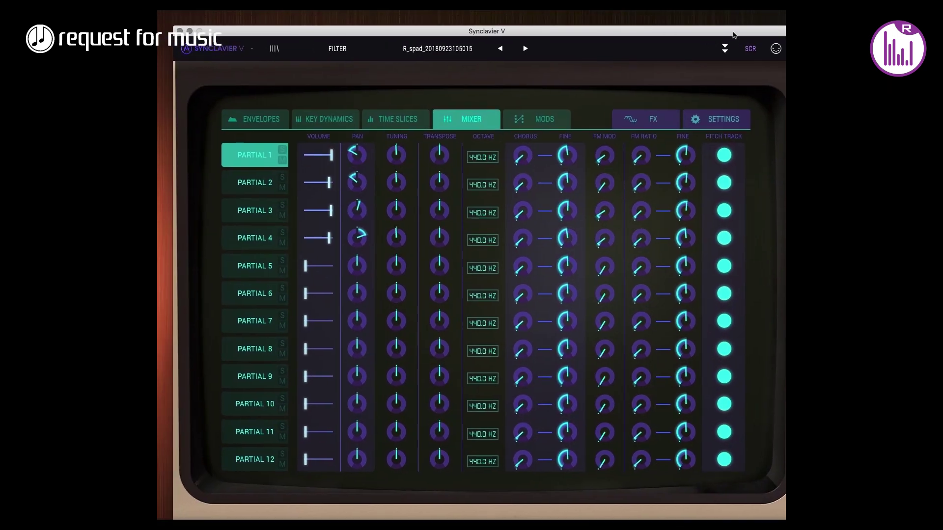
{"action": "left_click", "coordinate": [193, 44]}
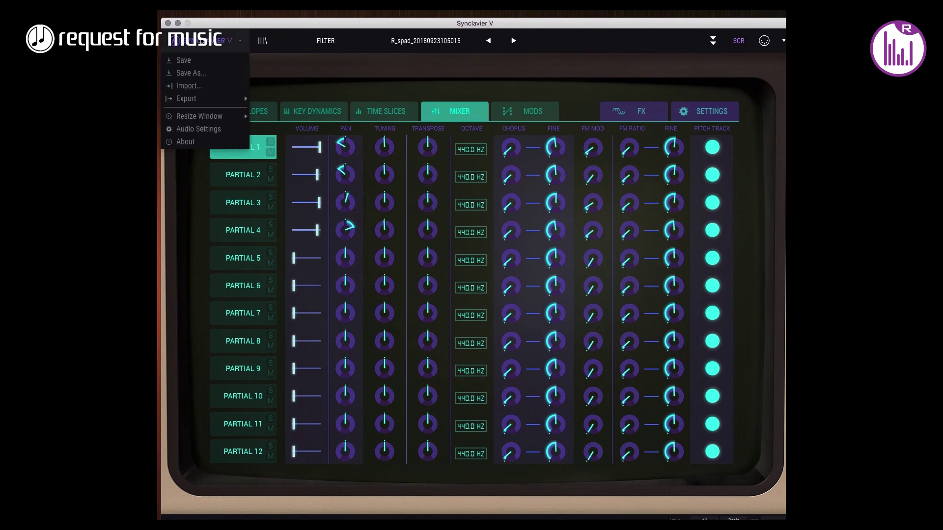
{"action": "left_click", "coordinate": [241, 92]}
{"action": "double_click", "coordinate": [567, 138]}
{"action": "left_click", "coordinate": [602, 300]}
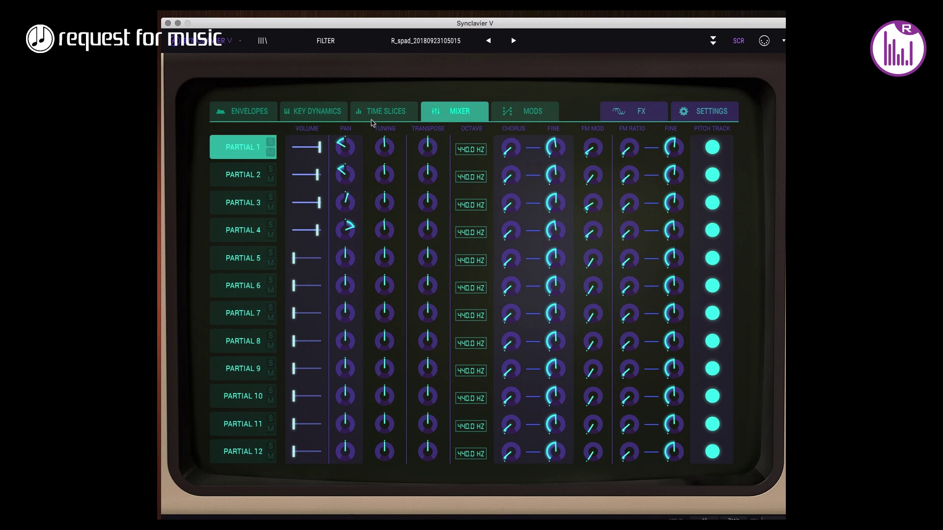
{"action": "left_click", "coordinate": [263, 41]}
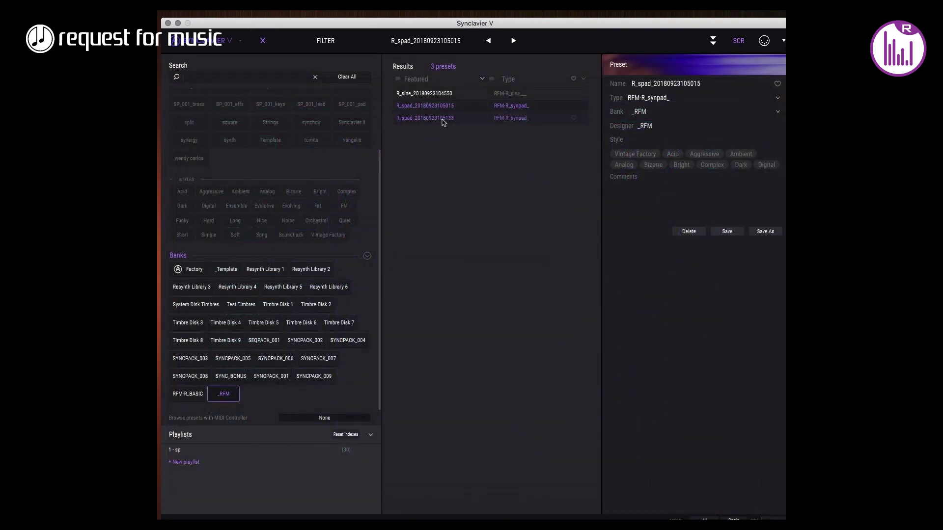
{"action": "key", "text": "Down"}
{"action": "key", "text": "Return"}
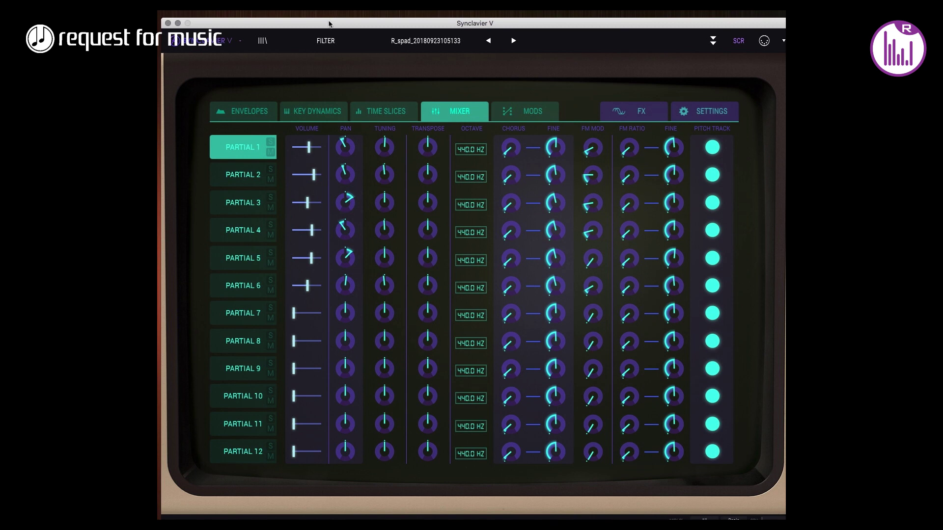
Step: Switch to RFM-R, set the number of partials to 12 and enable both the carrier and modulator wave switches
{"action": "left_click_drag", "start_coordinate": [329, 25], "coordinate": [396, 432]}
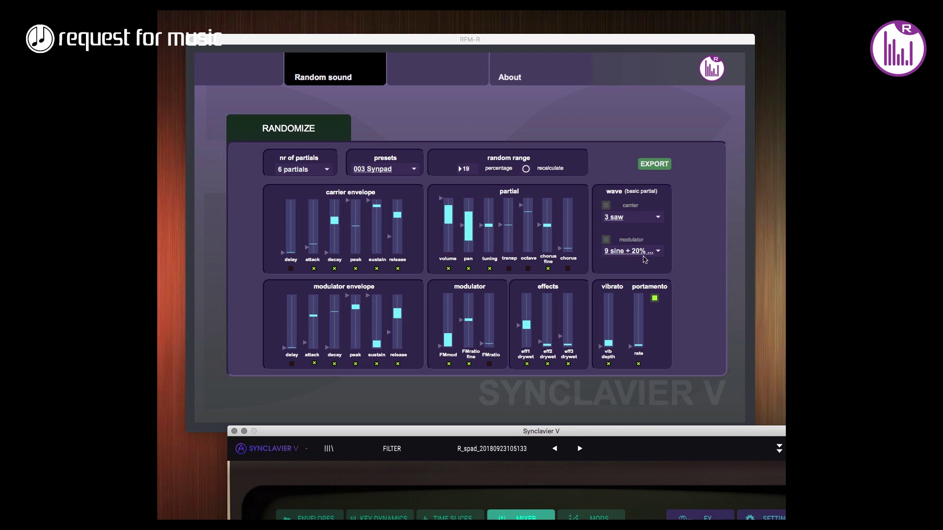
{"action": "left_click", "coordinate": [314, 171]}
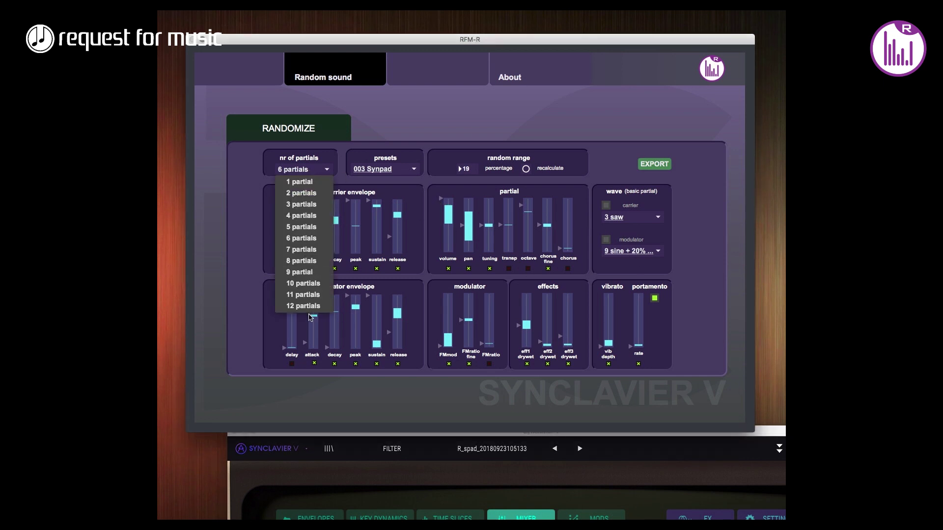
{"action": "left_click", "coordinate": [310, 307]}
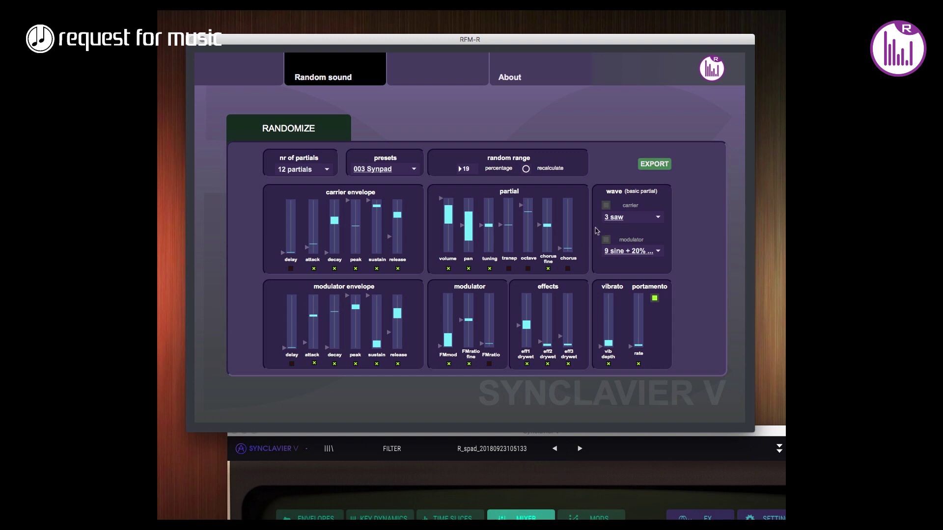
{"action": "left_click", "coordinate": [607, 208]}
{"action": "left_click", "coordinate": [607, 240]}
Step: Widen the random ranges of the carrier envelope's attack and peak and the modulator envelope's attack and decay by hand
{"action": "left_click_drag", "start_coordinate": [312, 232], "coordinate": [313, 252]}
{"action": "left_click_drag", "start_coordinate": [312, 305], "coordinate": [312, 332]}
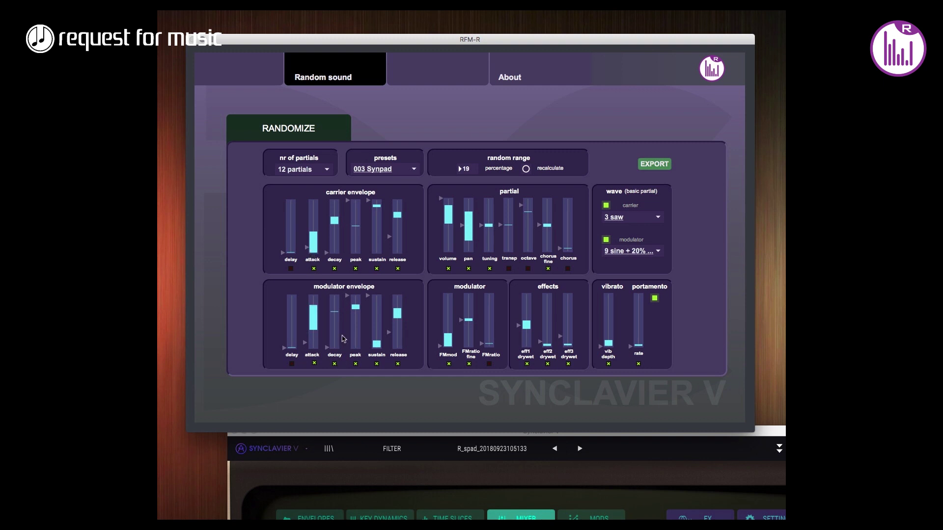
{"action": "left_click_drag", "start_coordinate": [337, 324], "coordinate": [335, 306]}
{"action": "left_click_drag", "start_coordinate": [359, 240], "coordinate": [357, 217]}
{"action": "left_click_drag", "start_coordinate": [410, 41], "coordinate": [418, 68]}
Step: Switch to Synclavier V, import the preset file R_spad_20180923105244.synx from the RFM-R folder and load that preset
{"action": "left_click", "coordinate": [780, 441]}
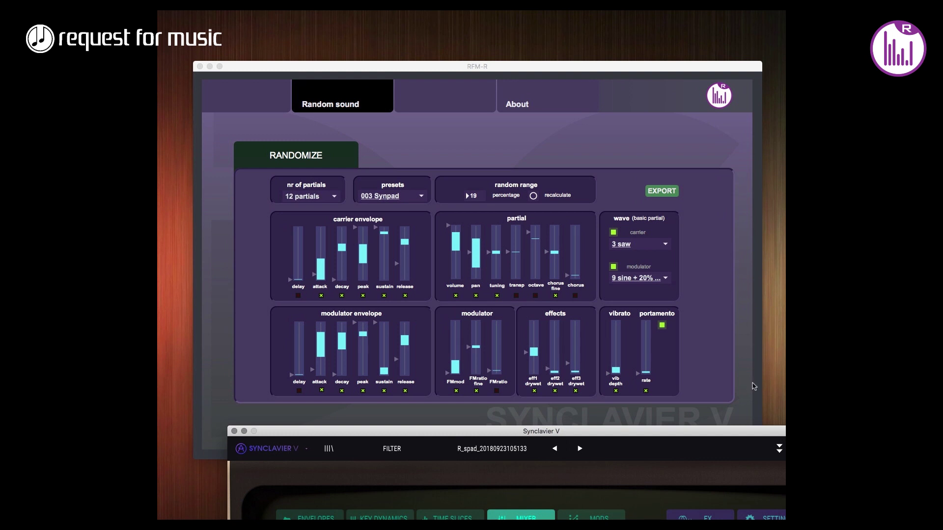
{"action": "left_click_drag", "start_coordinate": [754, 425], "coordinate": [687, 148]}
{"action": "left_click_drag", "start_coordinate": [685, 17], "coordinate": [687, 20]}
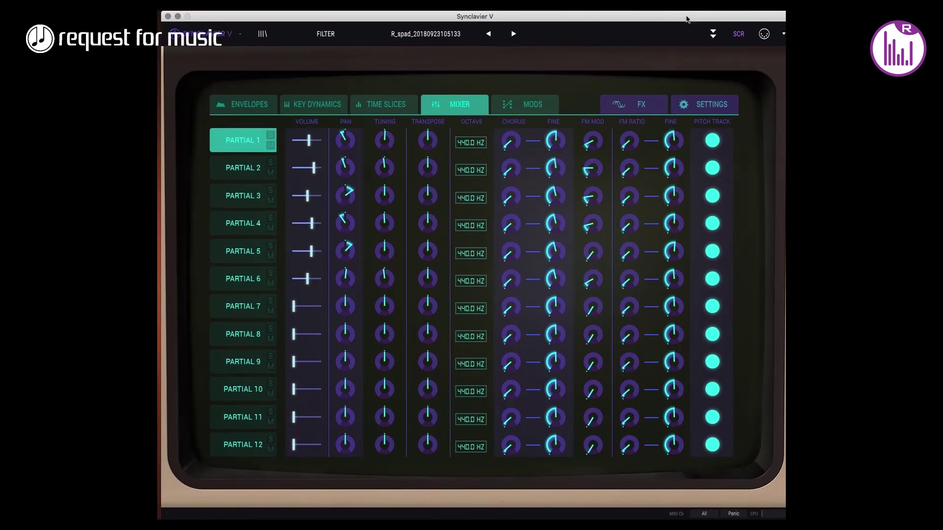
{"action": "left_click", "coordinate": [198, 31]}
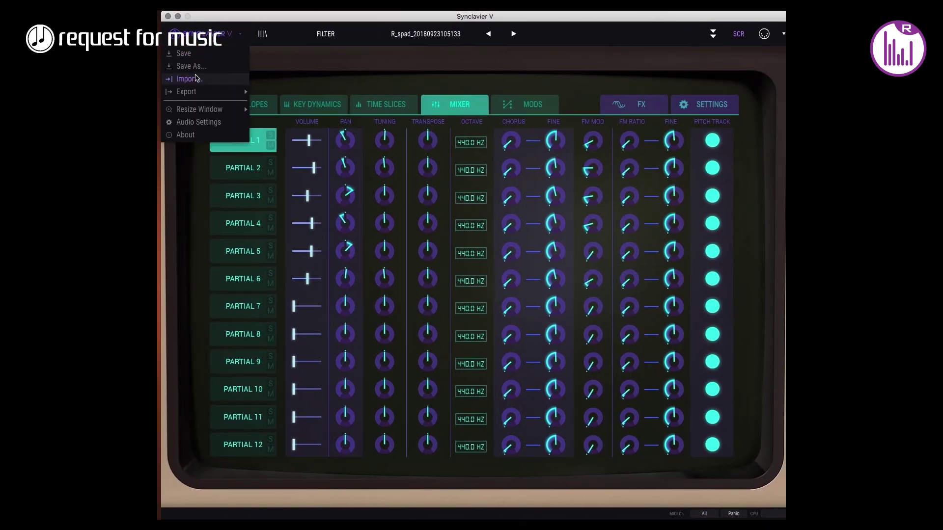
{"action": "left_click", "coordinate": [197, 79]}
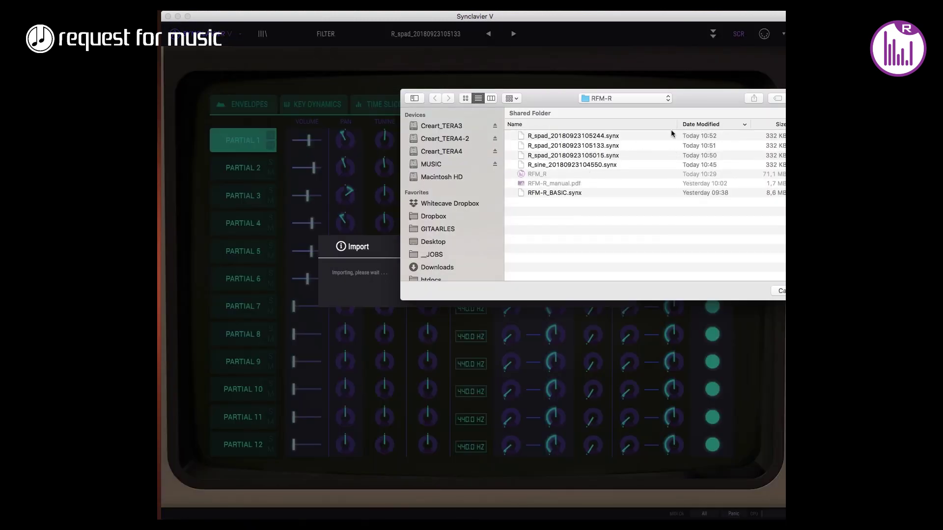
{"action": "double_click", "coordinate": [563, 138]}
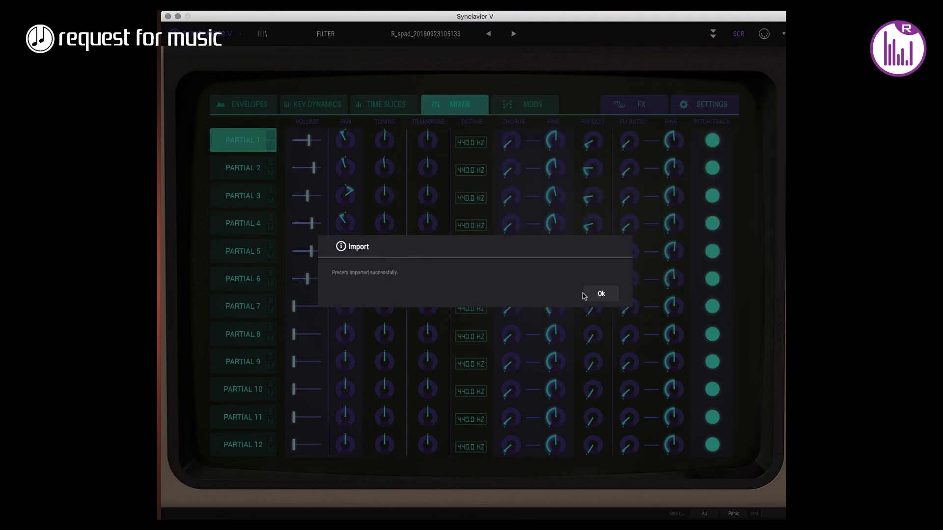
{"action": "left_click", "coordinate": [601, 294]}
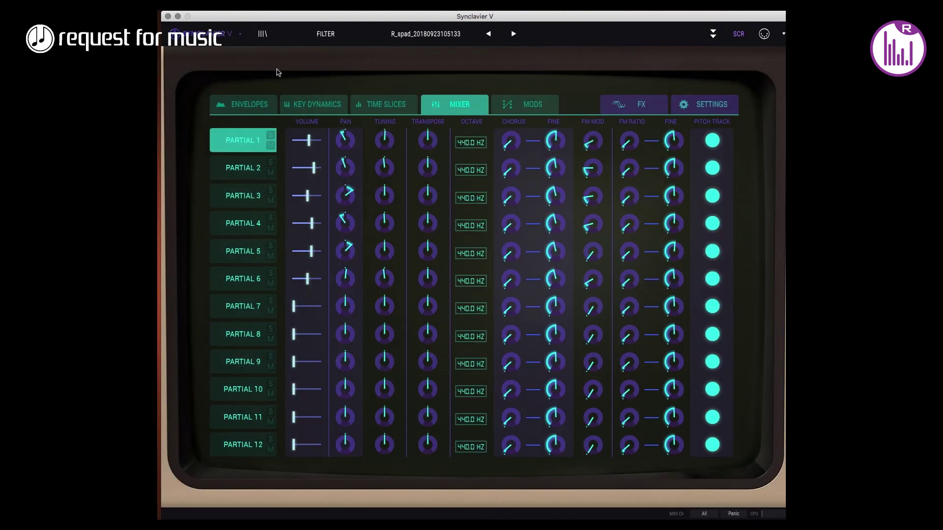
{"action": "left_click", "coordinate": [450, 39]}
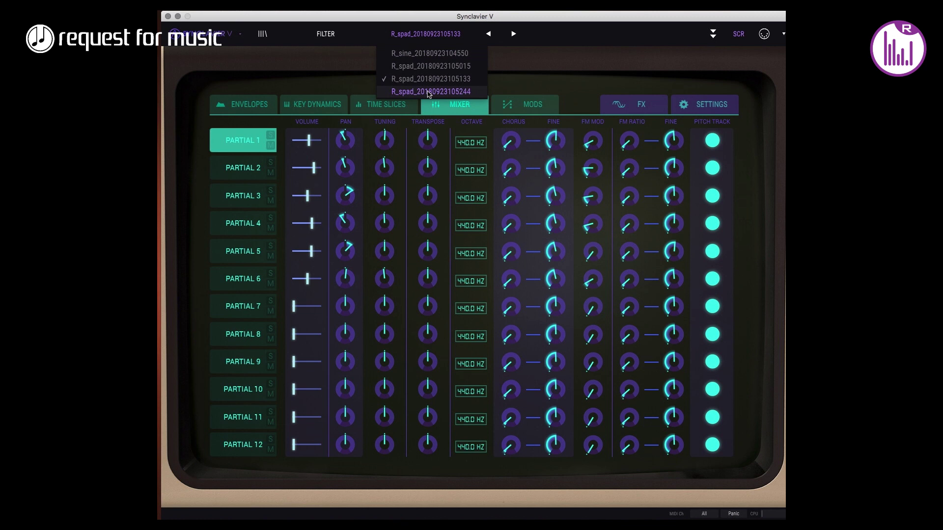
{"action": "left_click", "coordinate": [428, 91]}
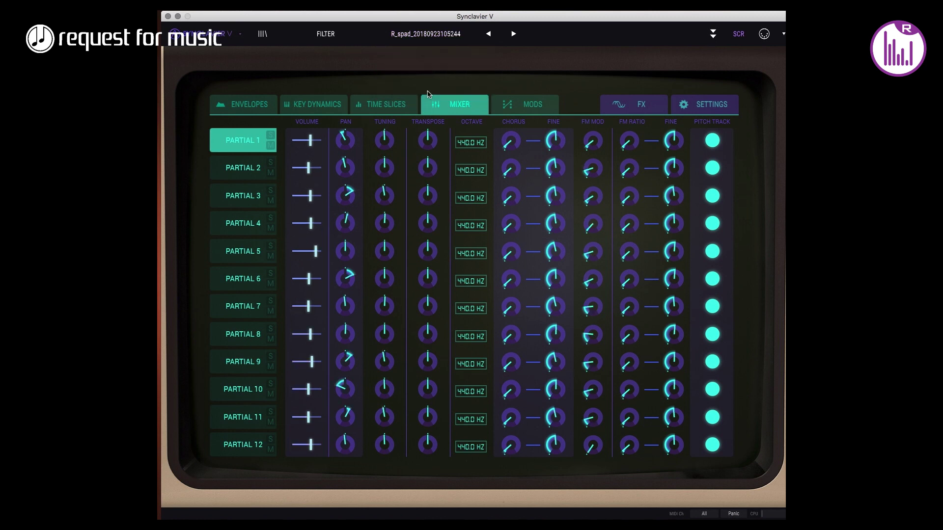
Step: Examine the carrier and modulator waveforms of partials 1 to 12 in the time slices, returning to partial 1
{"action": "left_click", "coordinate": [371, 102]}
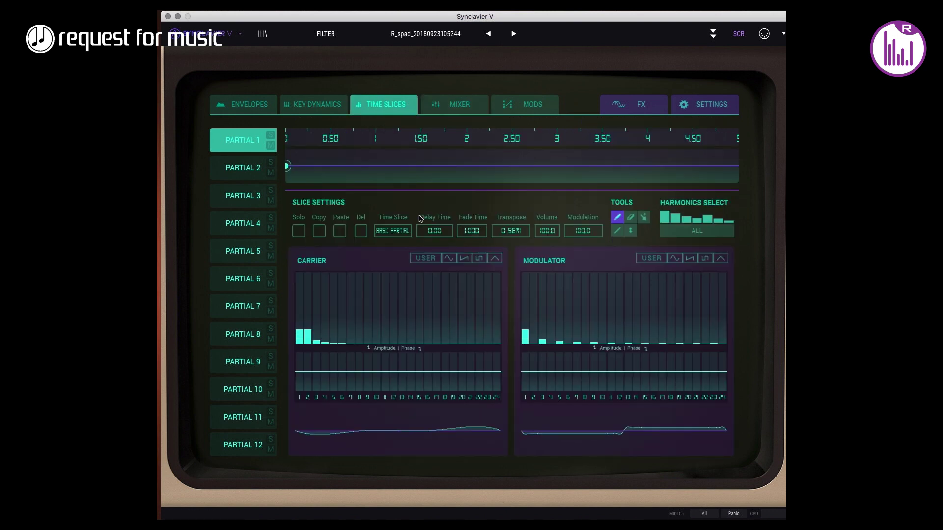
{"action": "left_click", "coordinate": [244, 170]}
{"action": "left_click", "coordinate": [246, 196]}
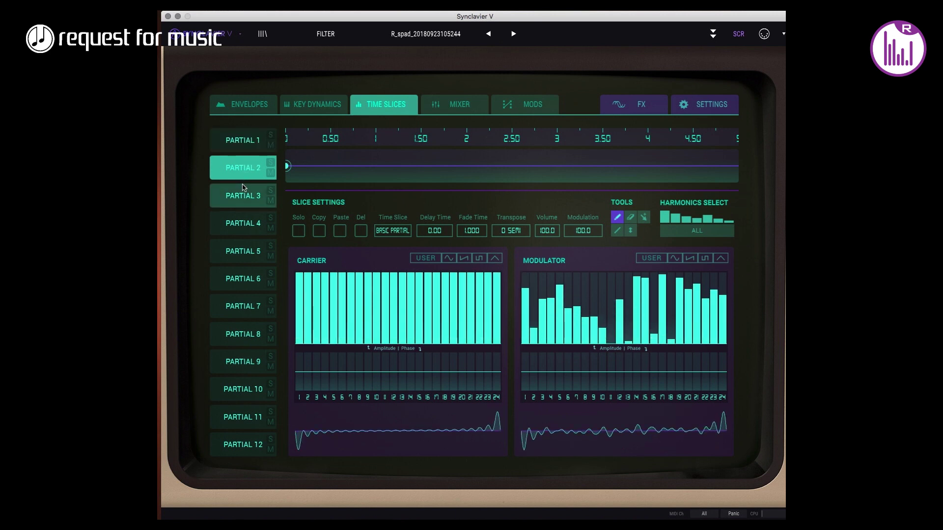
{"action": "left_click", "coordinate": [247, 225]}
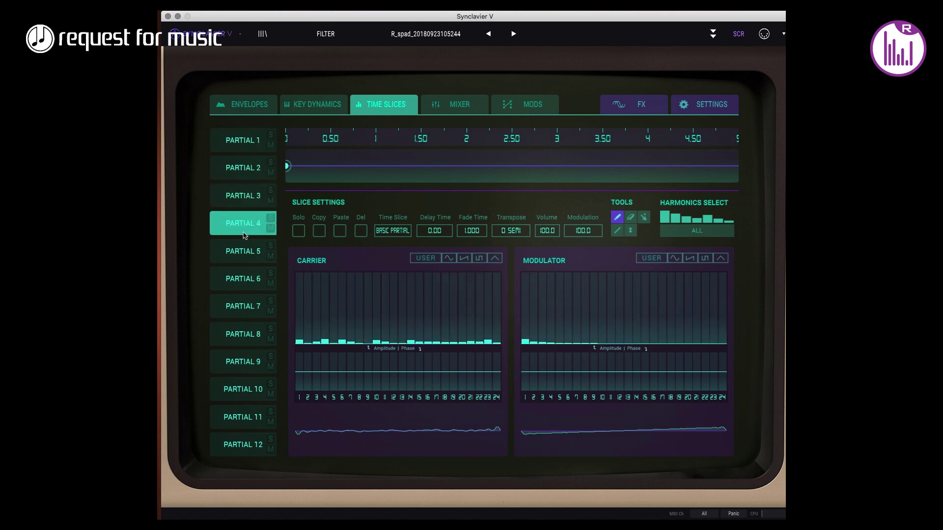
{"action": "left_click", "coordinate": [248, 251]}
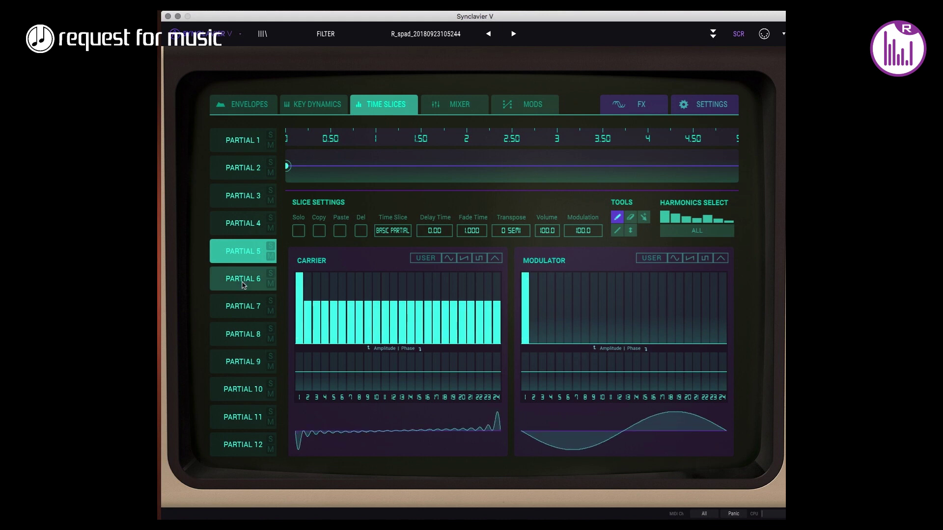
{"action": "left_click", "coordinate": [245, 278]}
{"action": "left_click", "coordinate": [241, 305]}
{"action": "left_click", "coordinate": [243, 334]}
{"action": "left_click", "coordinate": [245, 369]}
{"action": "left_click", "coordinate": [244, 389]}
{"action": "left_click", "coordinate": [242, 418]}
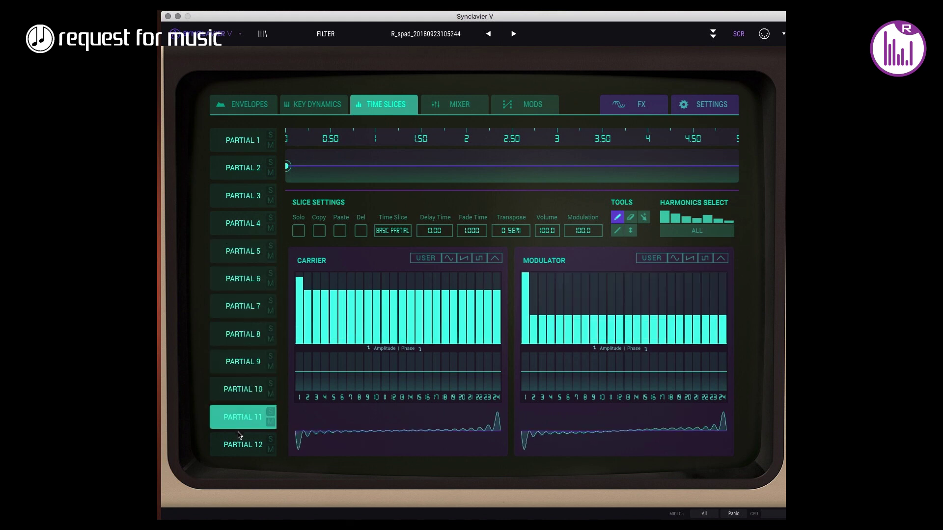
{"action": "left_click", "coordinate": [241, 442]}
{"action": "left_click", "coordinate": [232, 137]}
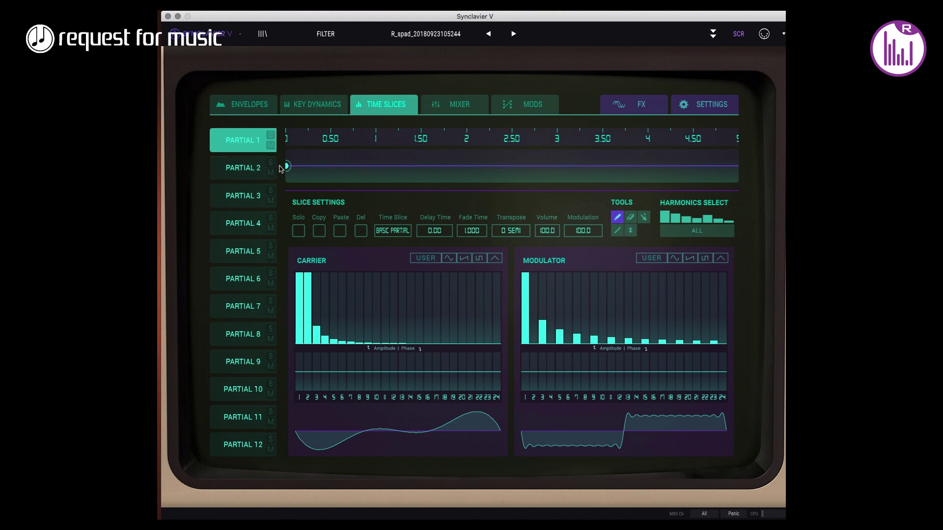
Step: Solo partials 1 to 6 one after another to audition each one, leaving partial 6 soloed
{"action": "left_click", "coordinate": [270, 136]}
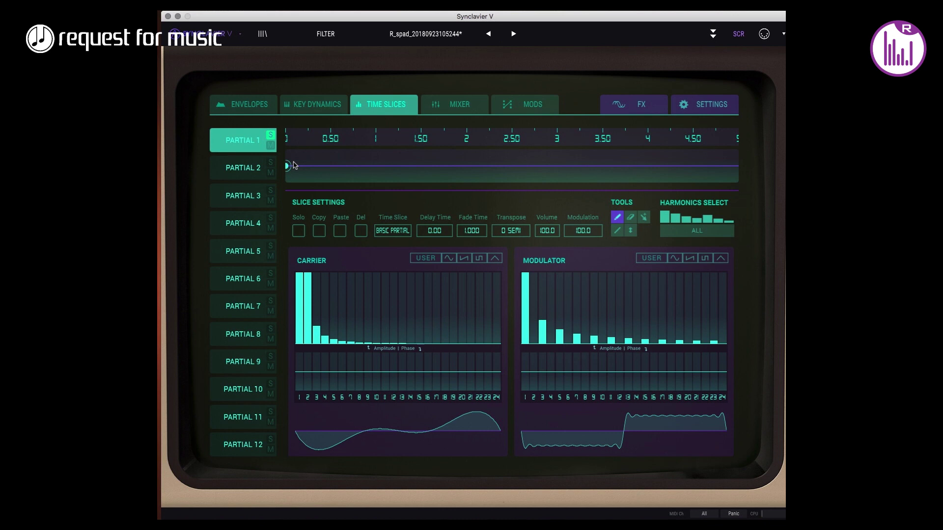
{"action": "left_click", "coordinate": [270, 162]}
{"action": "left_click", "coordinate": [270, 136]}
{"action": "left_click", "coordinate": [270, 163]}
{"action": "left_click", "coordinate": [270, 190]}
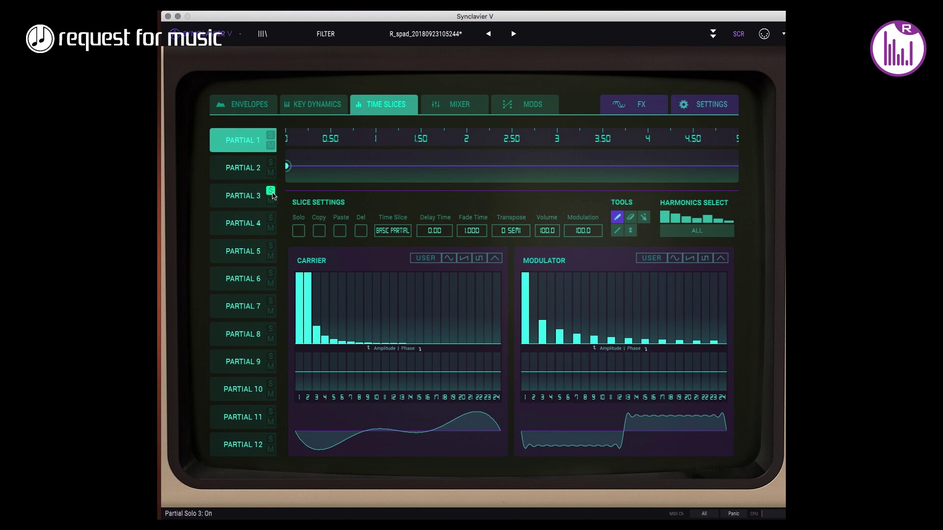
{"action": "left_click", "coordinate": [270, 190]}
{"action": "left_click", "coordinate": [270, 218]}
{"action": "left_click", "coordinate": [270, 219]}
{"action": "left_click", "coordinate": [270, 245]}
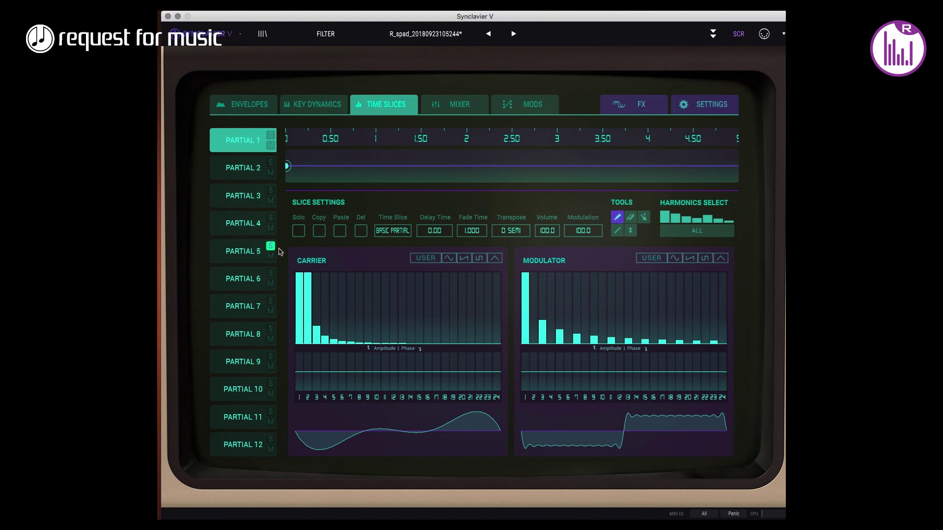
{"action": "left_click", "coordinate": [271, 246]}
{"action": "left_click", "coordinate": [271, 274]}
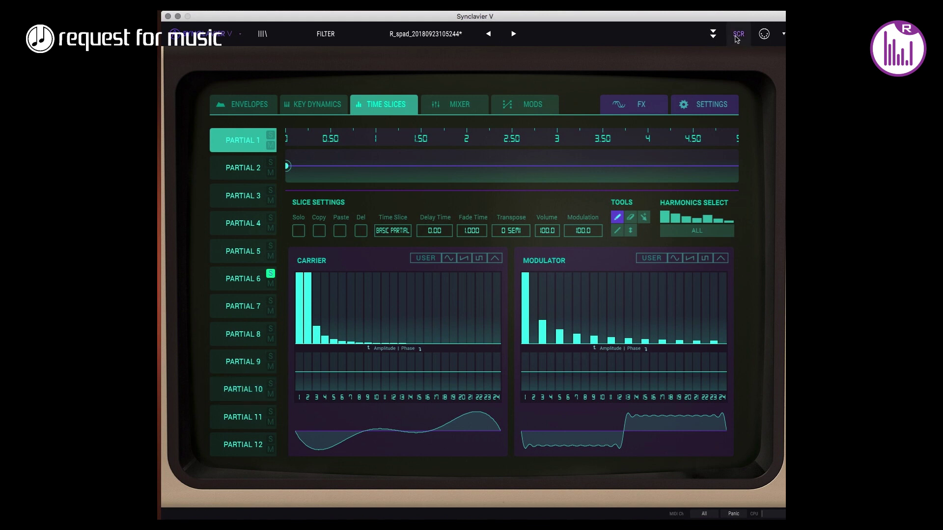
Step: Show the keyboard view with its extended partial controls, and bring the RFM-R window back into view
{"action": "left_click", "coordinate": [713, 33]}
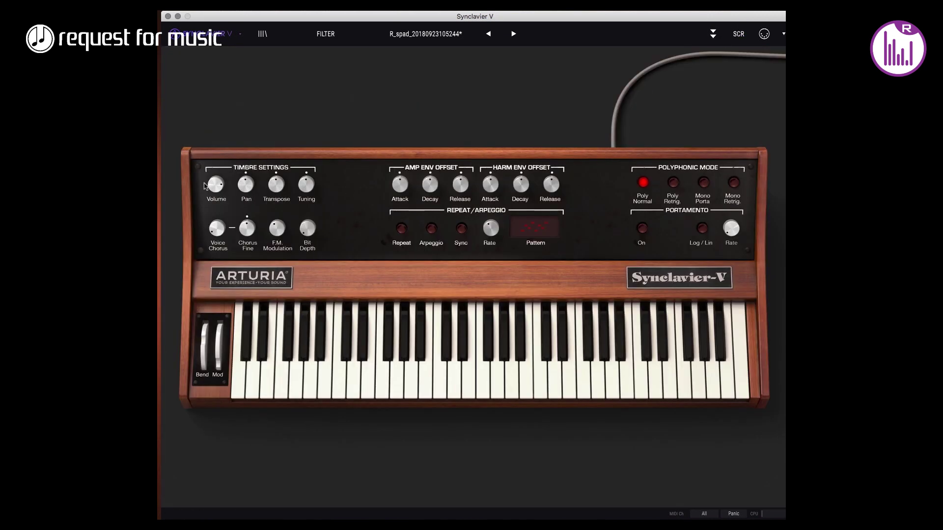
{"action": "left_click", "coordinate": [712, 34]}
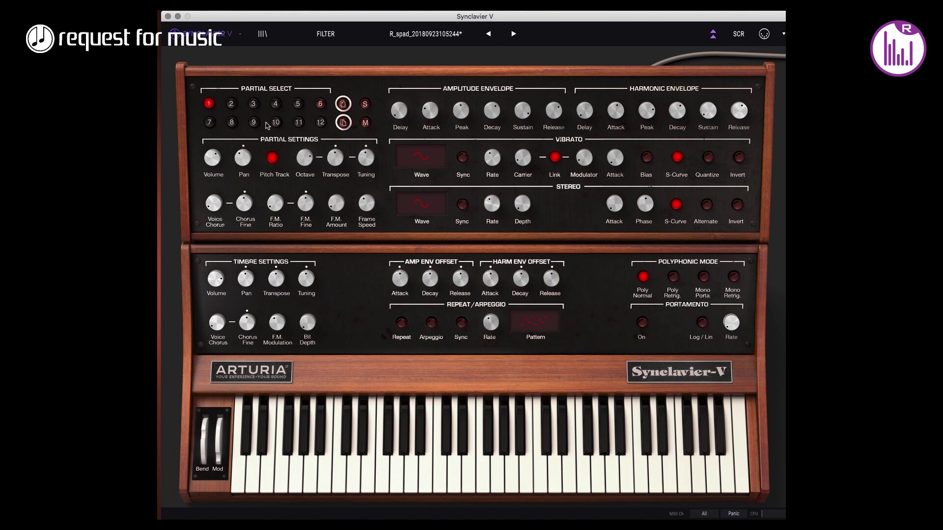
{"action": "left_click_drag", "start_coordinate": [307, 16], "coordinate": [358, 482]}
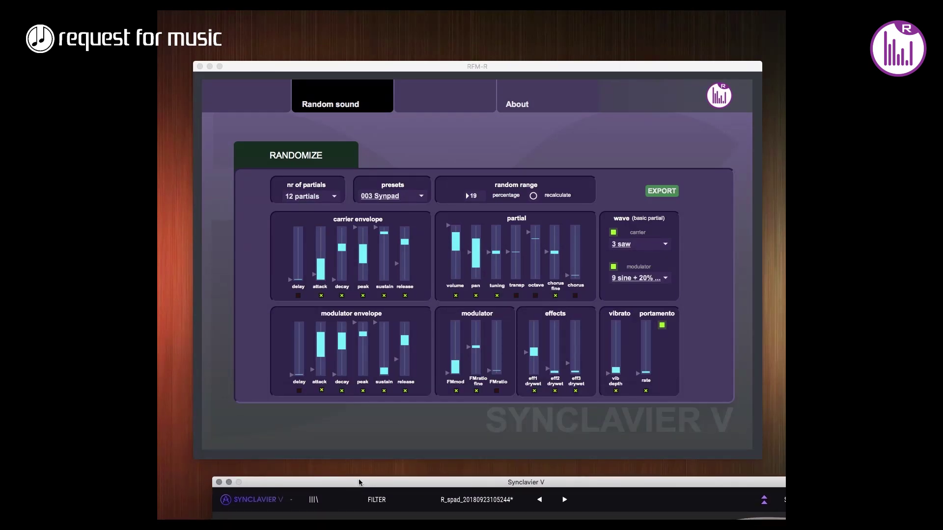